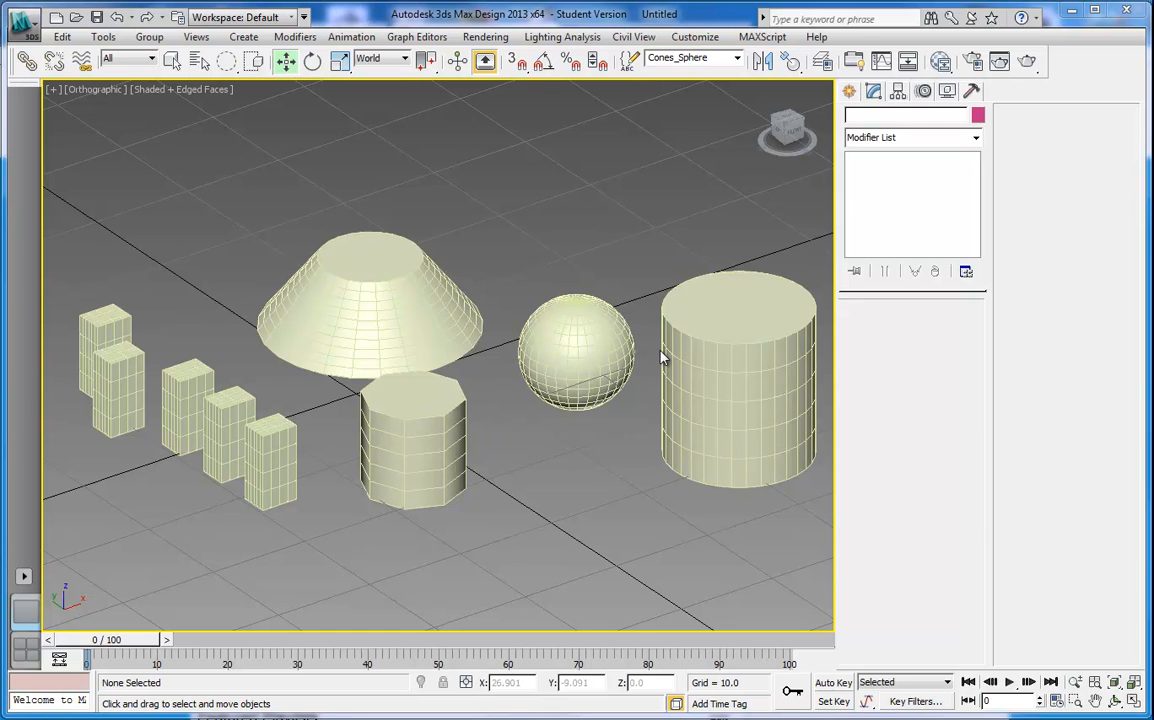
{"action": "left_click", "coordinate": [690, 368]}
{"action": "scroll", "coordinate": [716, 403], "scroll_direction": "down", "scroll_amount": 3}
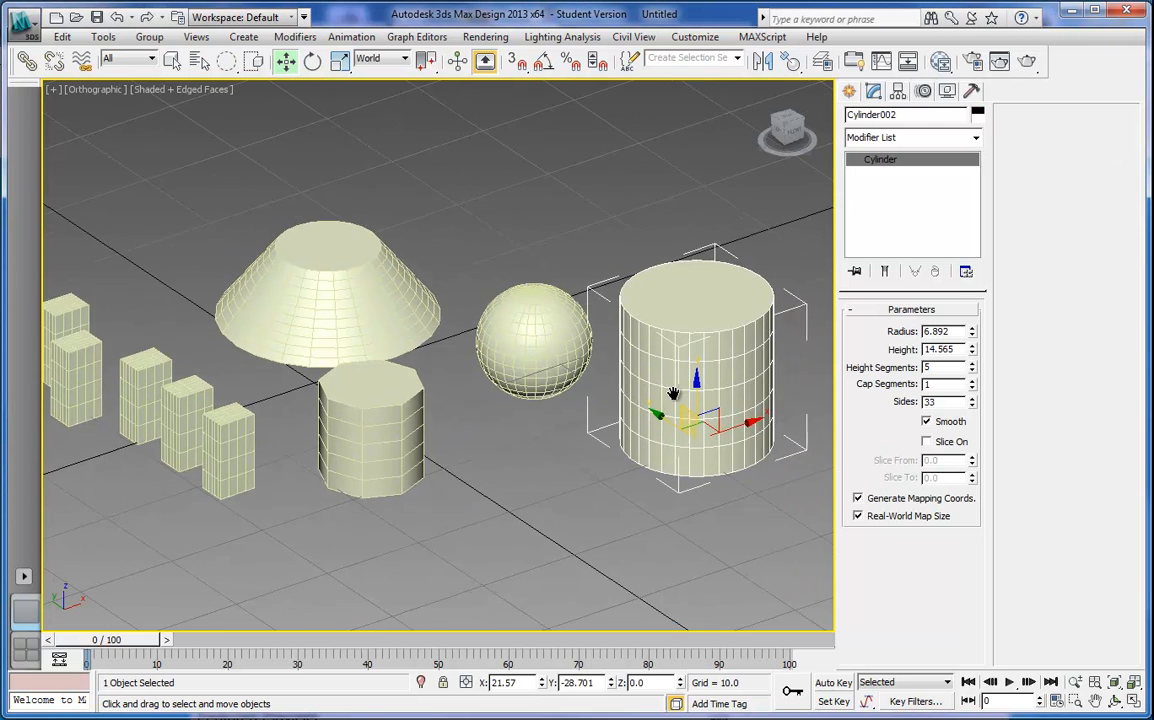
{"action": "scroll", "coordinate": [561, 404], "scroll_direction": "up", "scroll_amount": 2}
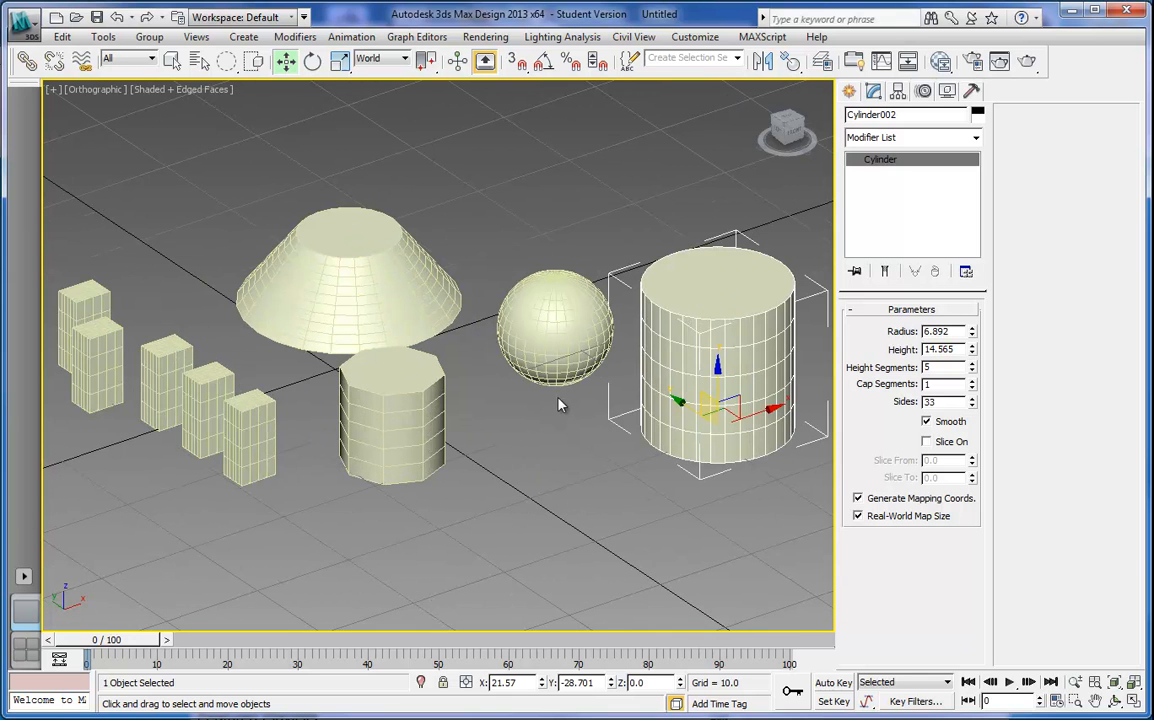
{"action": "scroll", "coordinate": [543, 417], "scroll_direction": "down", "scroll_amount": 2}
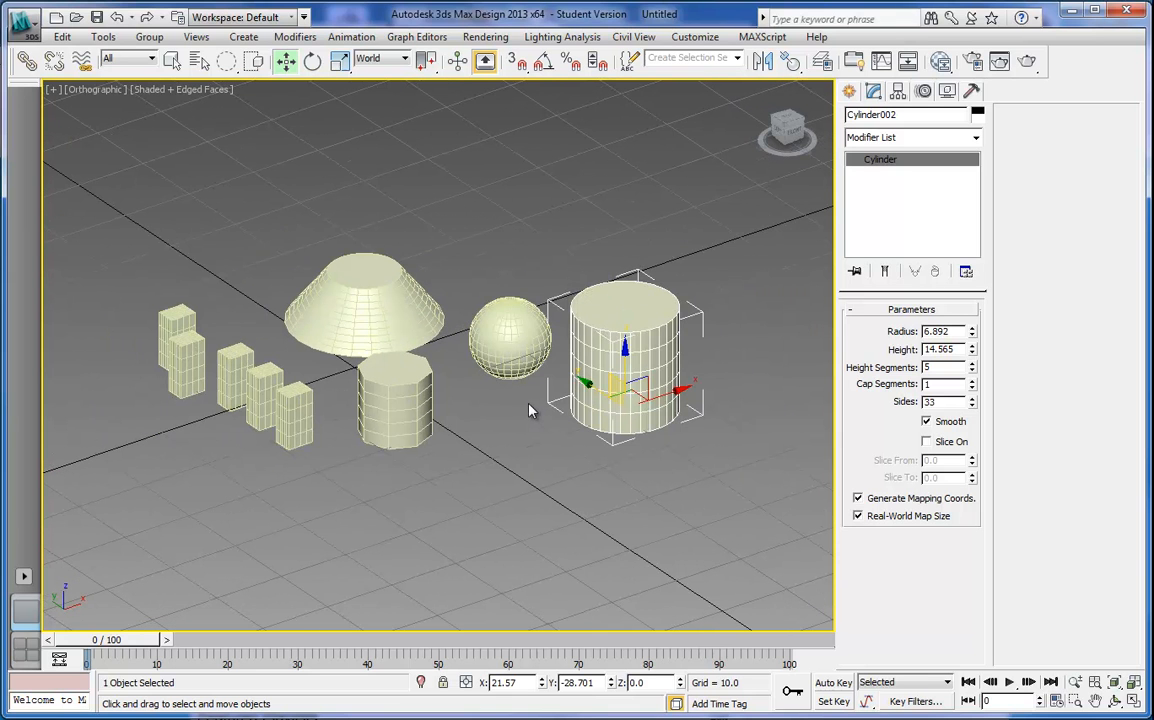
{"action": "middle_click_drag", "start_coordinate": [493, 397], "coordinate": [498, 397]}
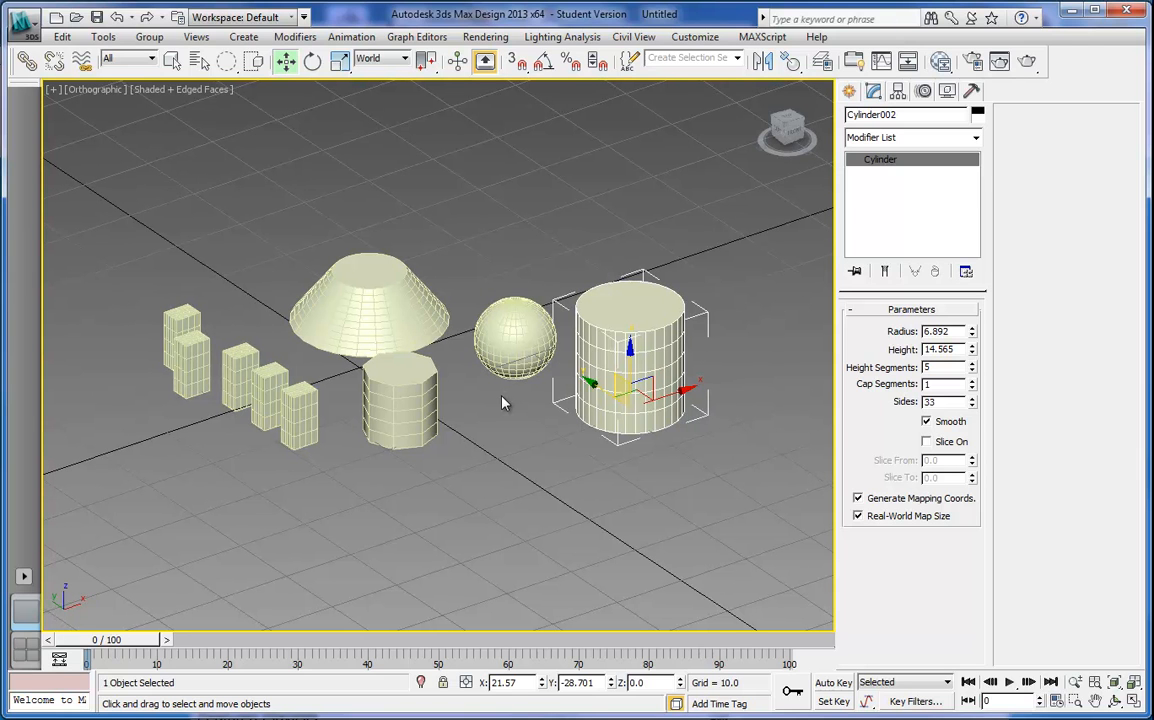
{"action": "left_click", "coordinate": [485, 427]}
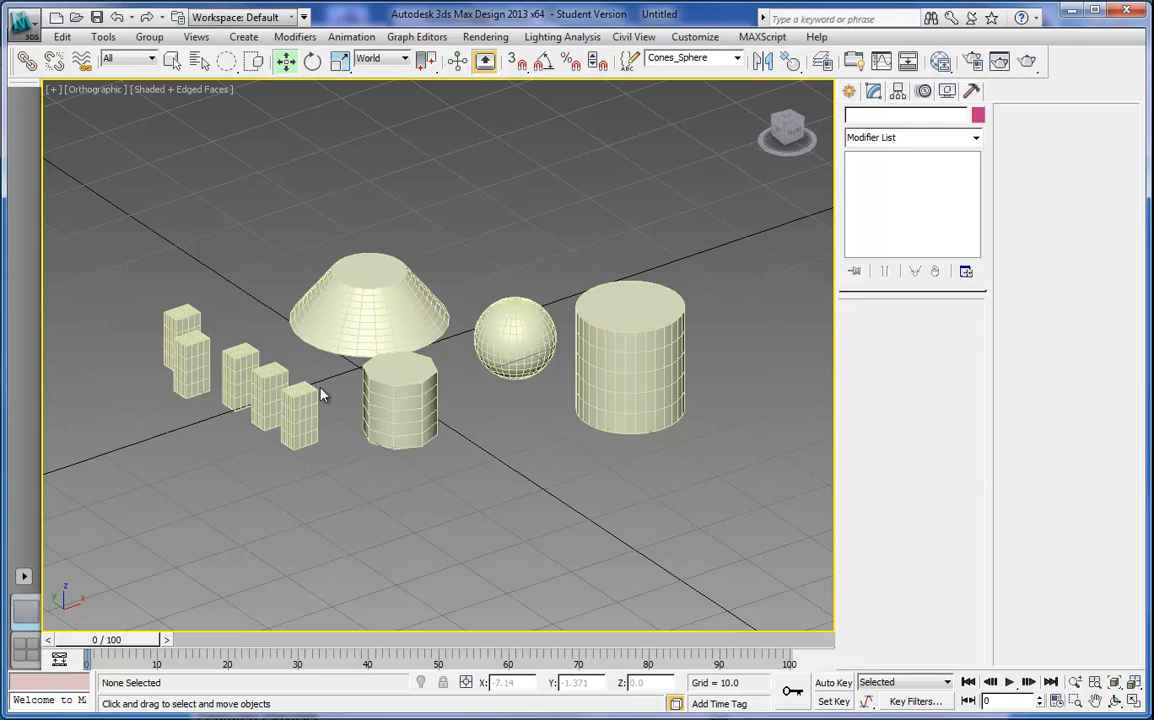
Draw a plane about 242 units long and 362 units wide in the Top view, extending well beyond all the existing objects
{"action": "key", "text": "t"}
{"action": "middle_click_drag", "start_coordinate": [538, 283], "coordinate": [468, 433]}
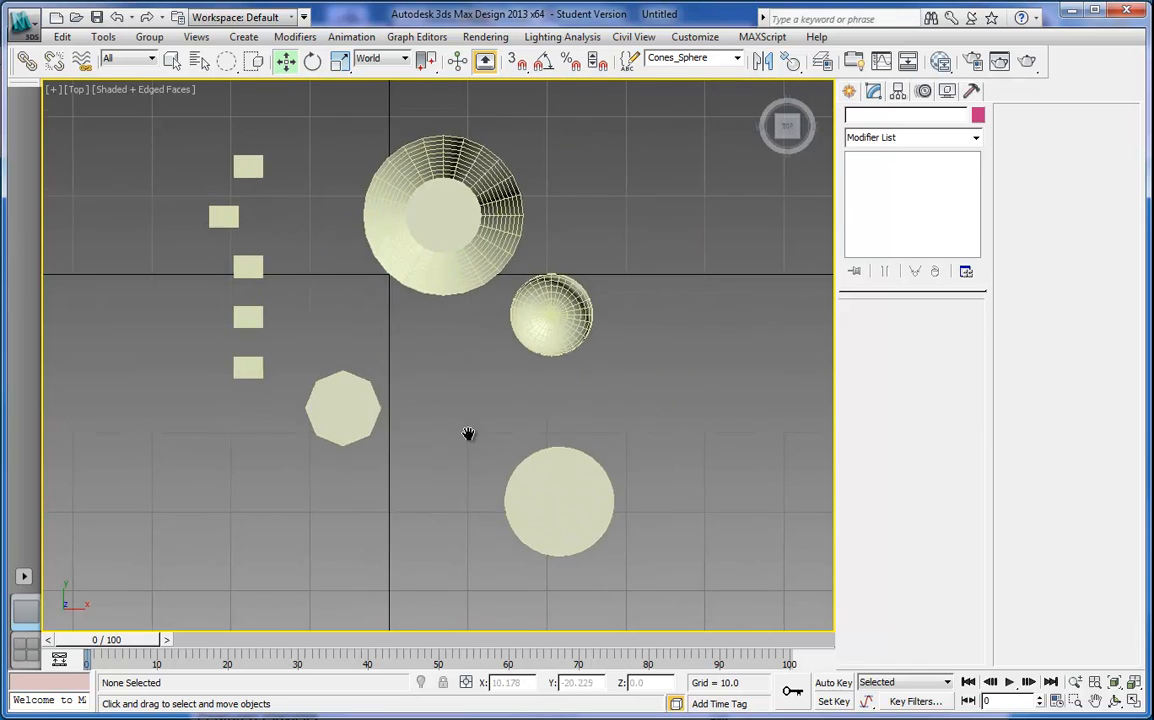
{"action": "scroll", "coordinate": [468, 433], "scroll_direction": "down", "scroll_amount": 5}
{"action": "scroll", "coordinate": [484, 404], "scroll_direction": "up", "scroll_amount": 1}
{"action": "scroll", "coordinate": [476, 387], "scroll_direction": "down", "scroll_amount": 2}
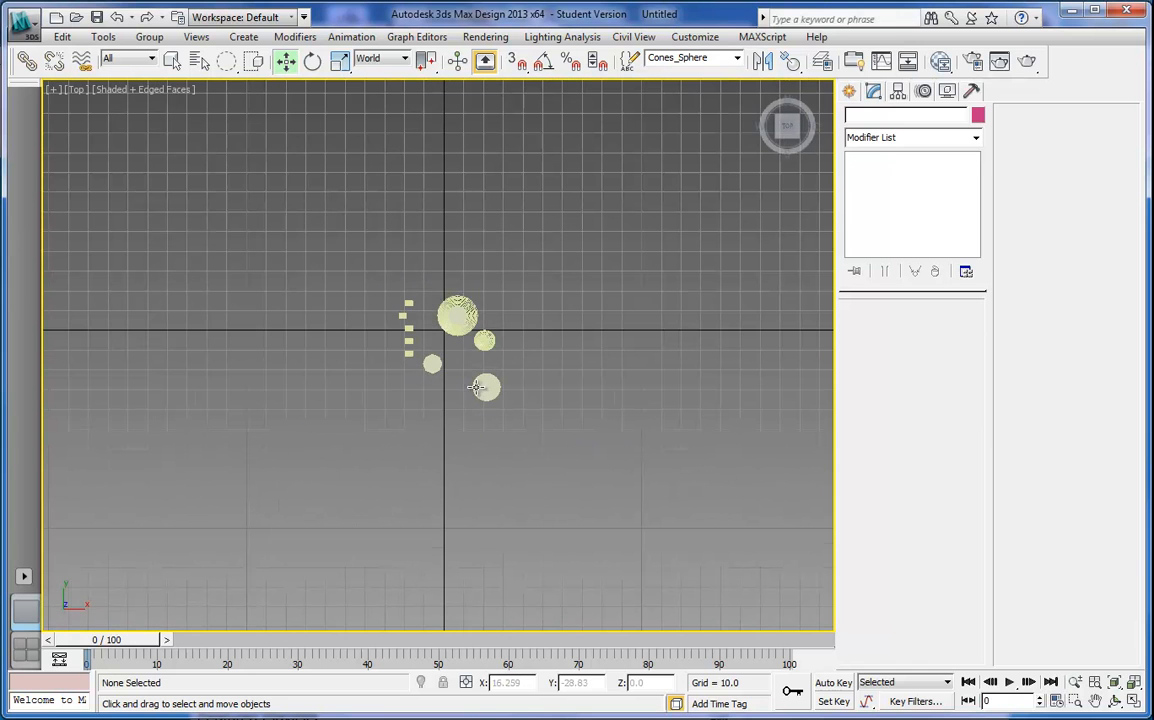
{"action": "left_click", "coordinate": [850, 92]}
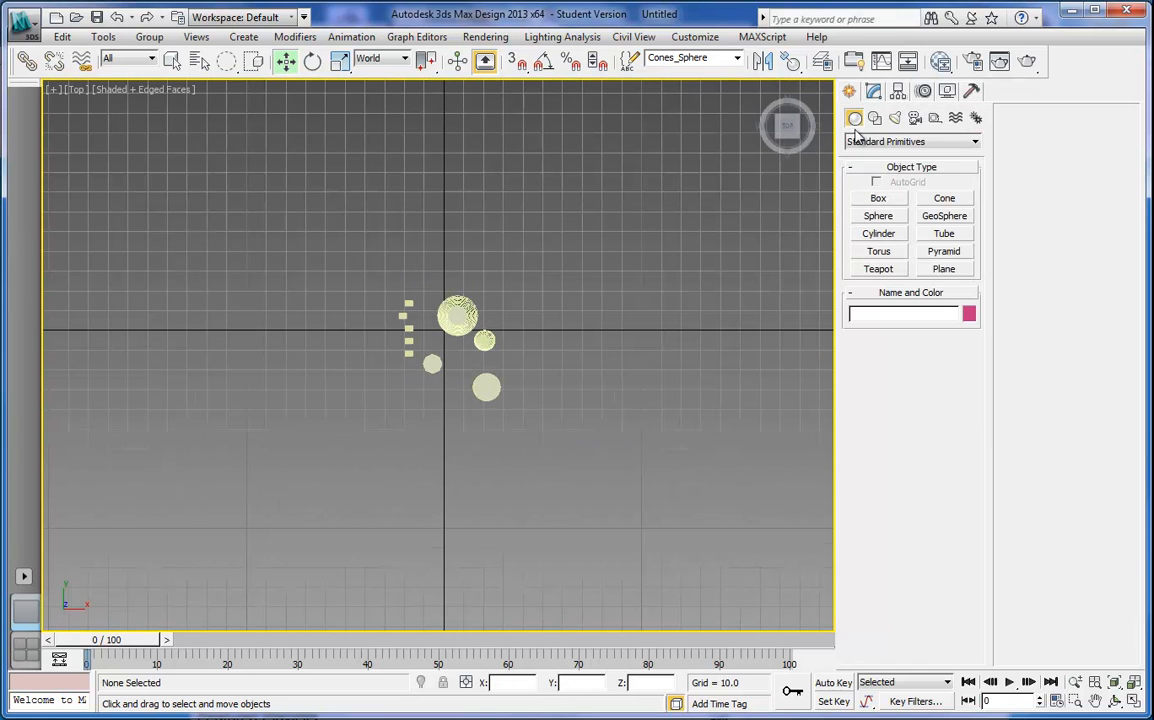
{"action": "left_click", "coordinate": [942, 271]}
{"action": "left_click_drag", "start_coordinate": [97, 129], "coordinate": [815, 608]}
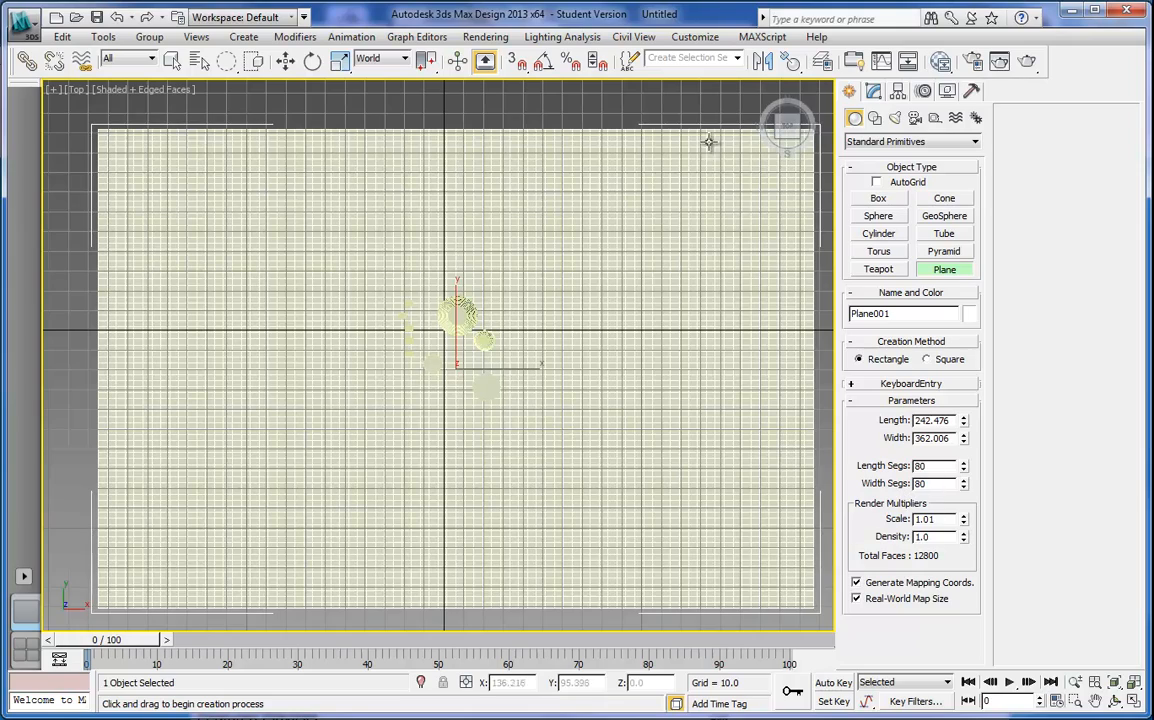
Change the plane's object color to dark orange from the 3ds Max palette, seen in an orthographic view, and end plane creation
{"action": "left_click", "coordinate": [776, 137]}
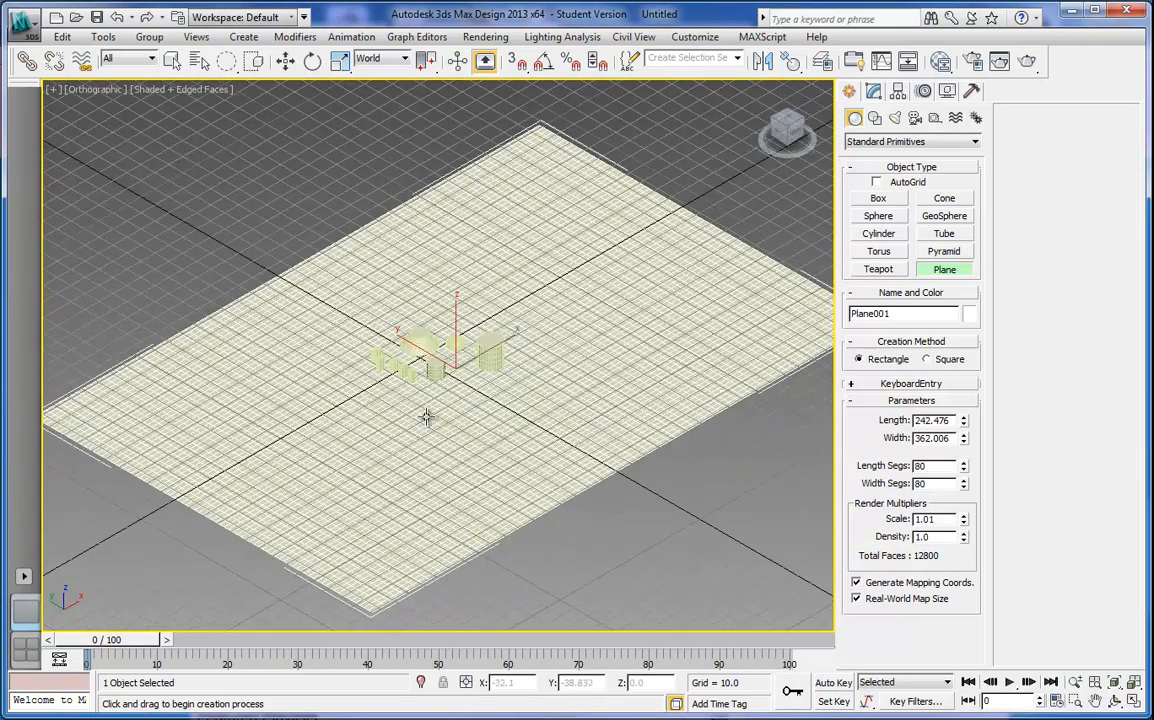
{"action": "scroll", "coordinate": [480, 405], "scroll_direction": "up", "scroll_amount": 6}
{"action": "scroll", "coordinate": [484, 402], "scroll_direction": "up", "scroll_amount": 2}
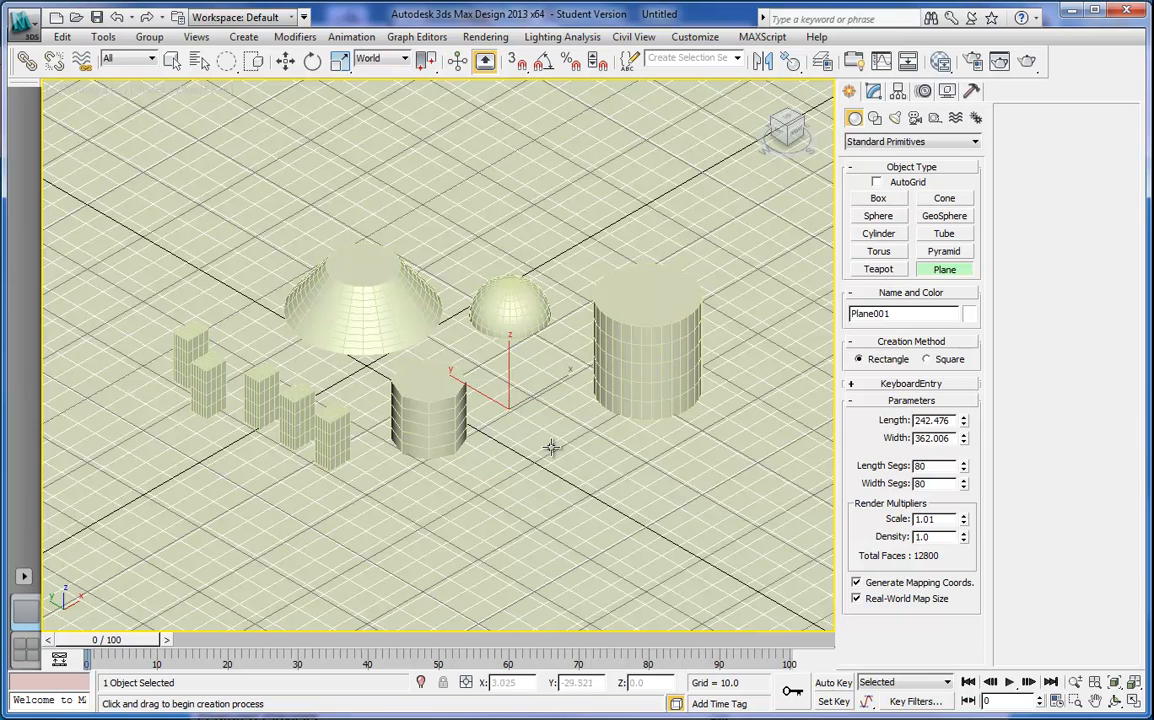
{"action": "middle_click_drag", "start_coordinate": [486, 498], "coordinate": [472, 493]}
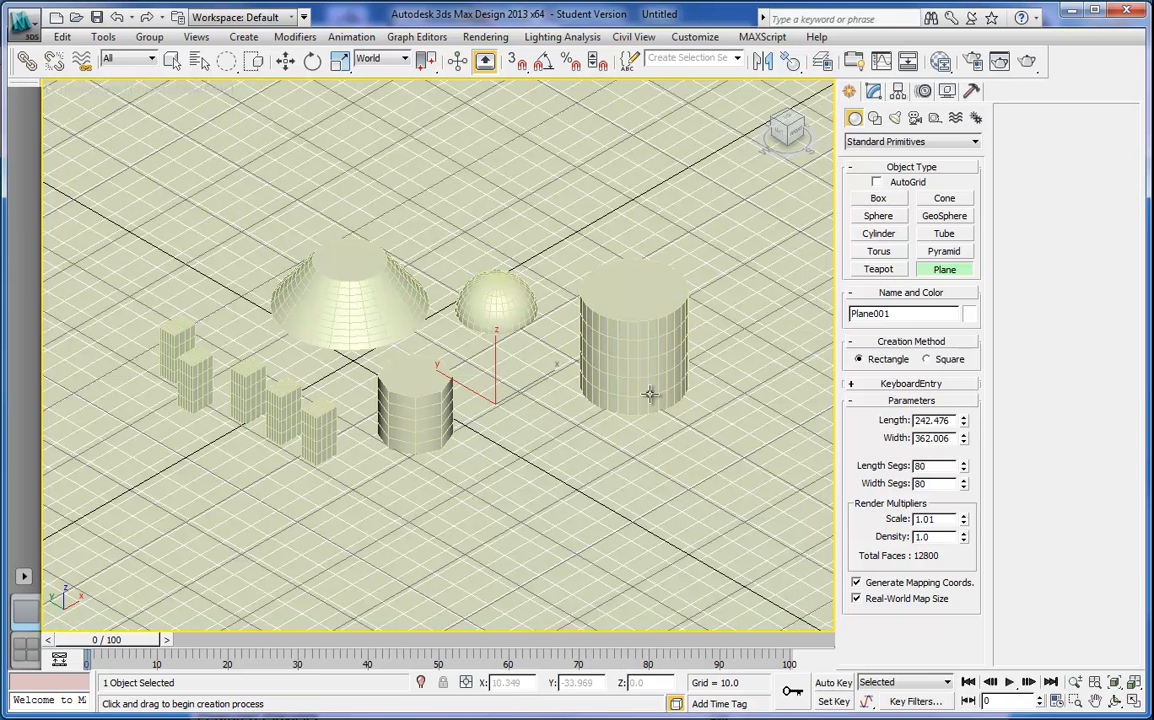
{"action": "left_click", "coordinate": [970, 316]}
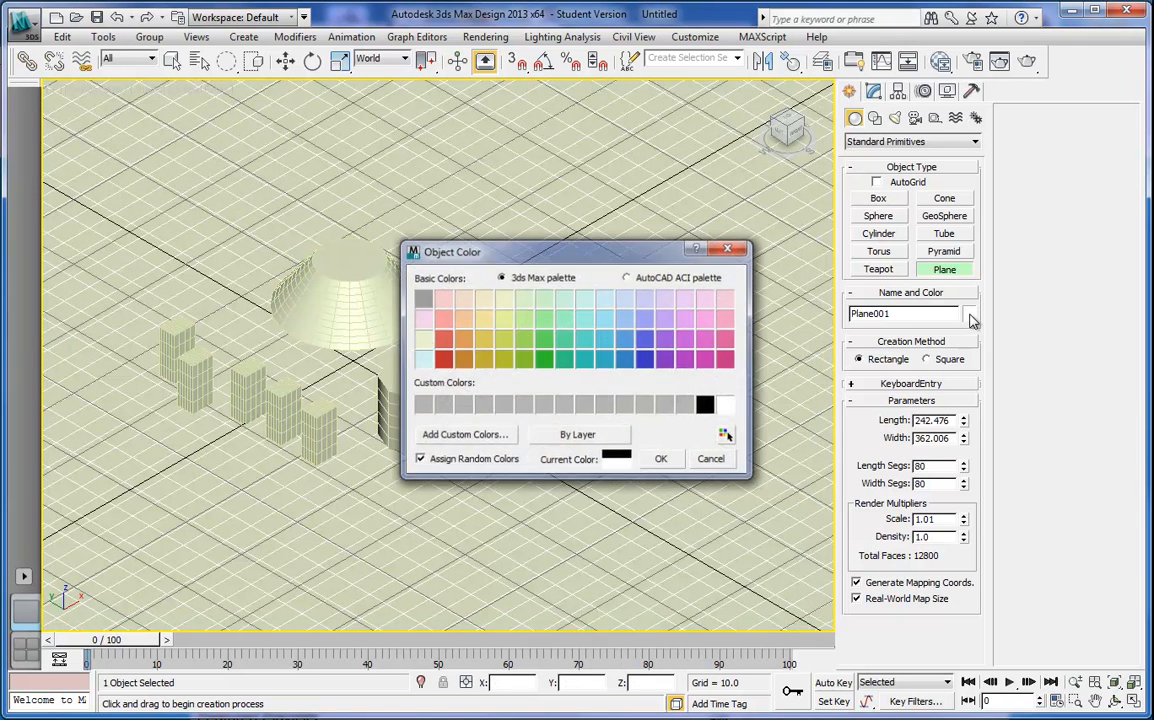
{"action": "left_click", "coordinate": [463, 360]}
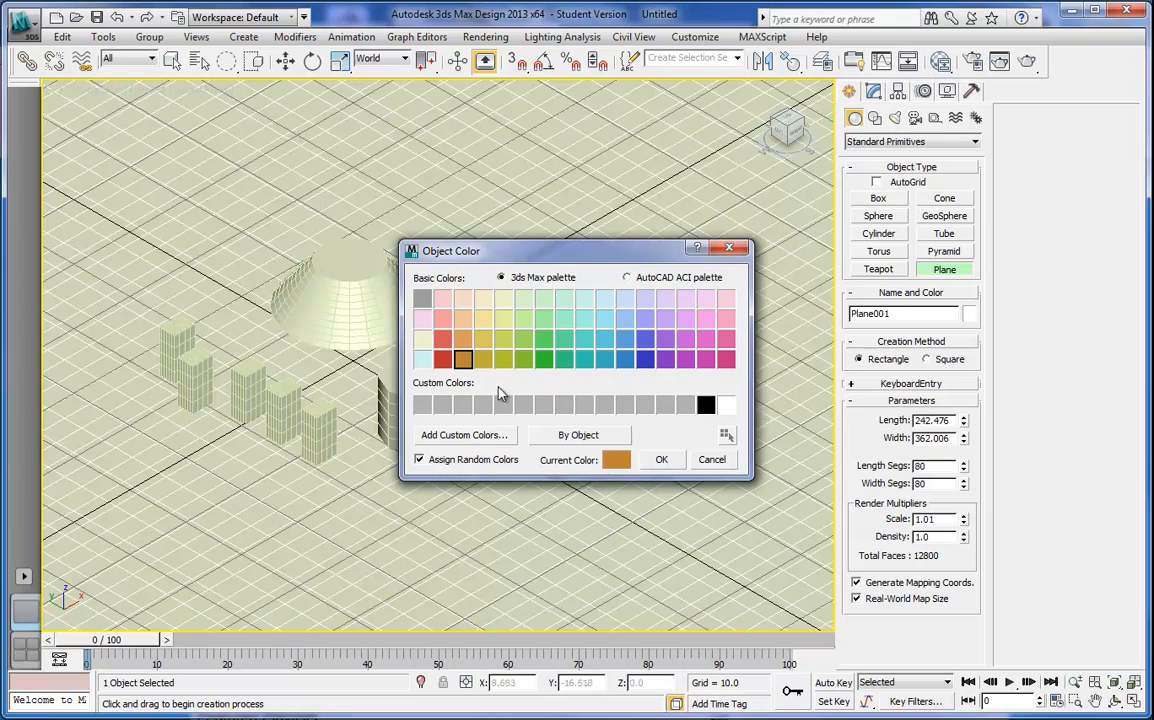
{"action": "left_click", "coordinate": [661, 459]}
{"action": "middle_click_drag", "start_coordinate": [467, 504], "coordinate": [528, 484]}
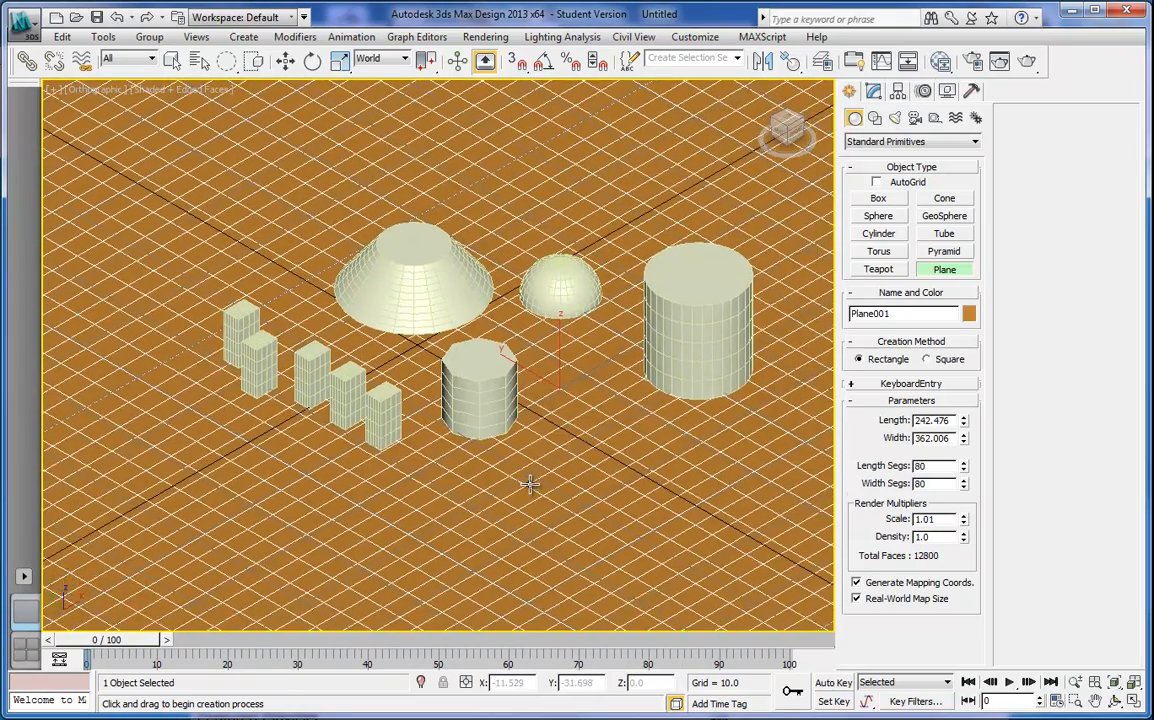
{"action": "scroll", "coordinate": [530, 483], "scroll_direction": "up", "scroll_amount": 3}
{"action": "scroll", "coordinate": [530, 483], "scroll_direction": "down", "scroll_amount": 3}
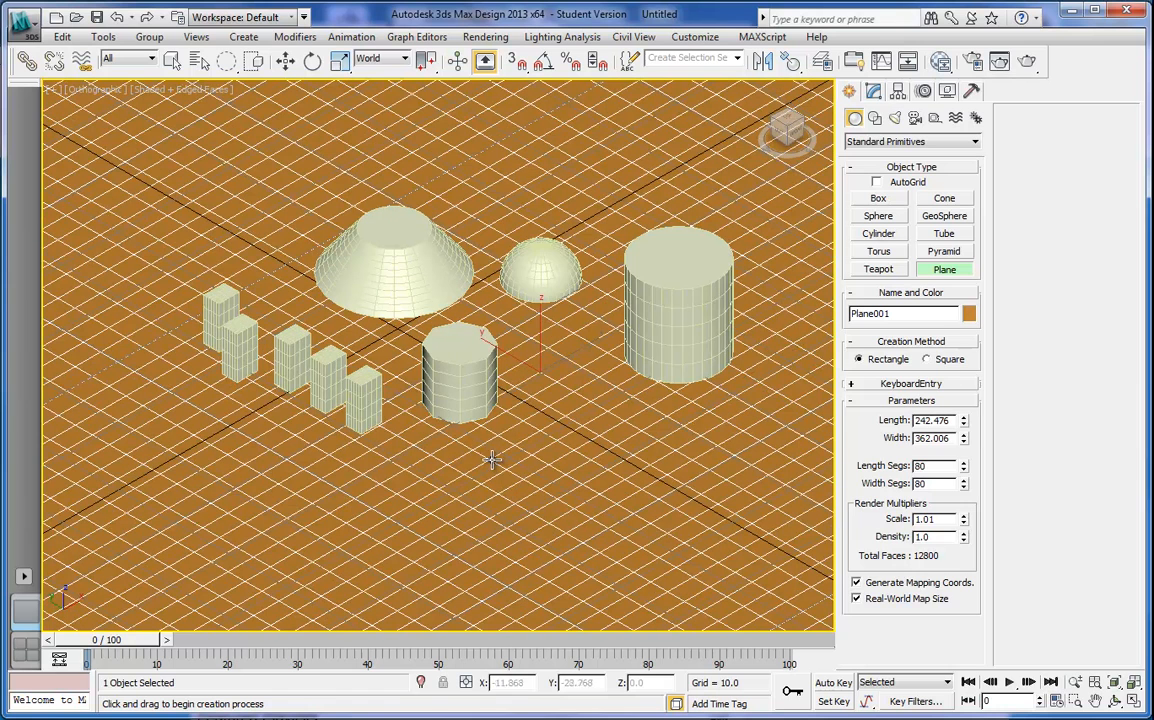
{"action": "key", "text": "w"}
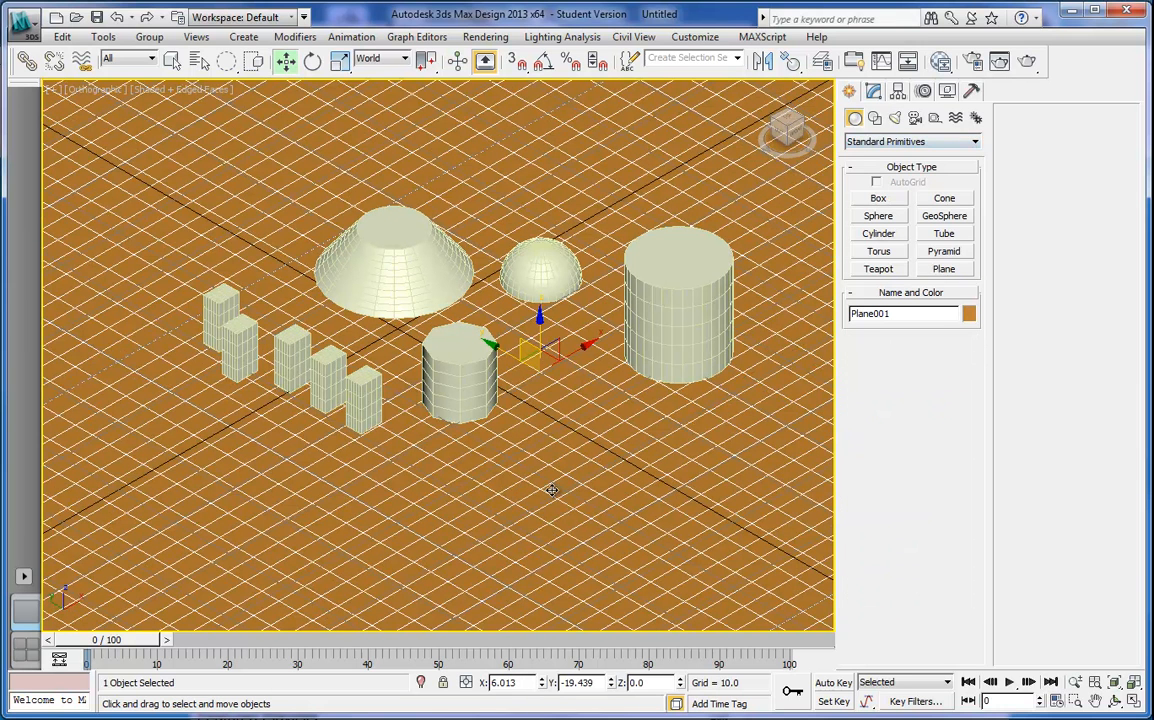
Add an Edit Poly modifier to the plane
{"action": "left_click", "coordinate": [963, 143]}
{"action": "left_click", "coordinate": [872, 283]}
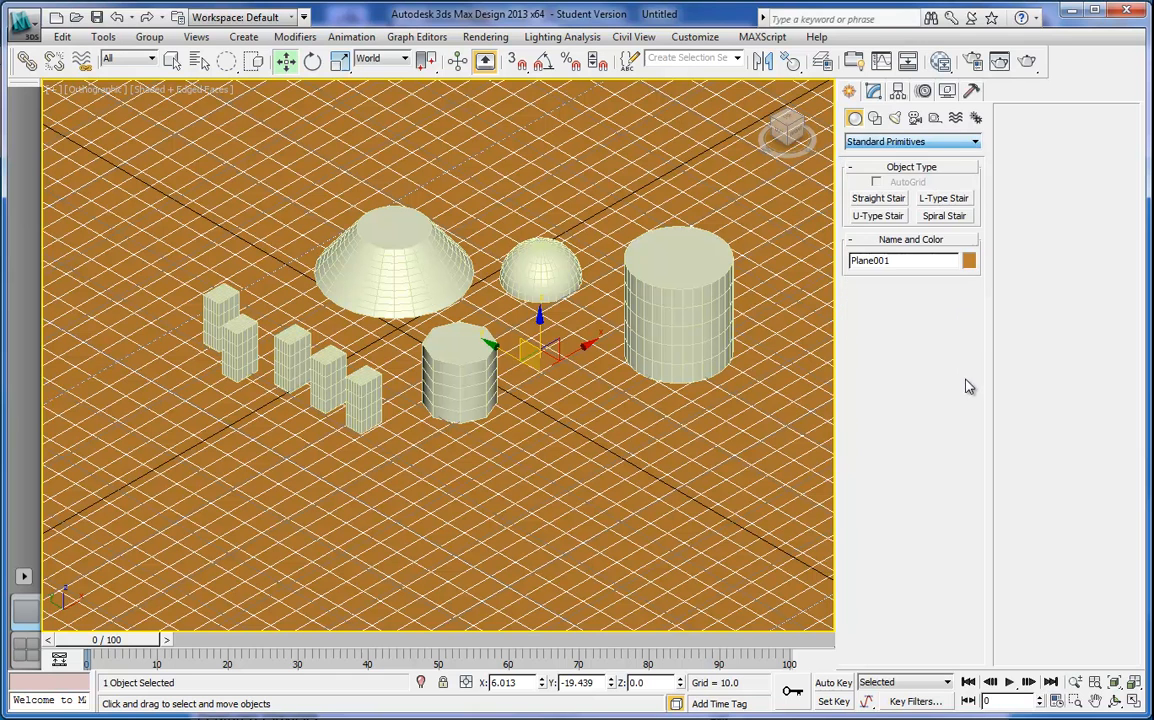
{"action": "left_click", "coordinate": [873, 92]}
{"action": "left_click", "coordinate": [975, 137]}
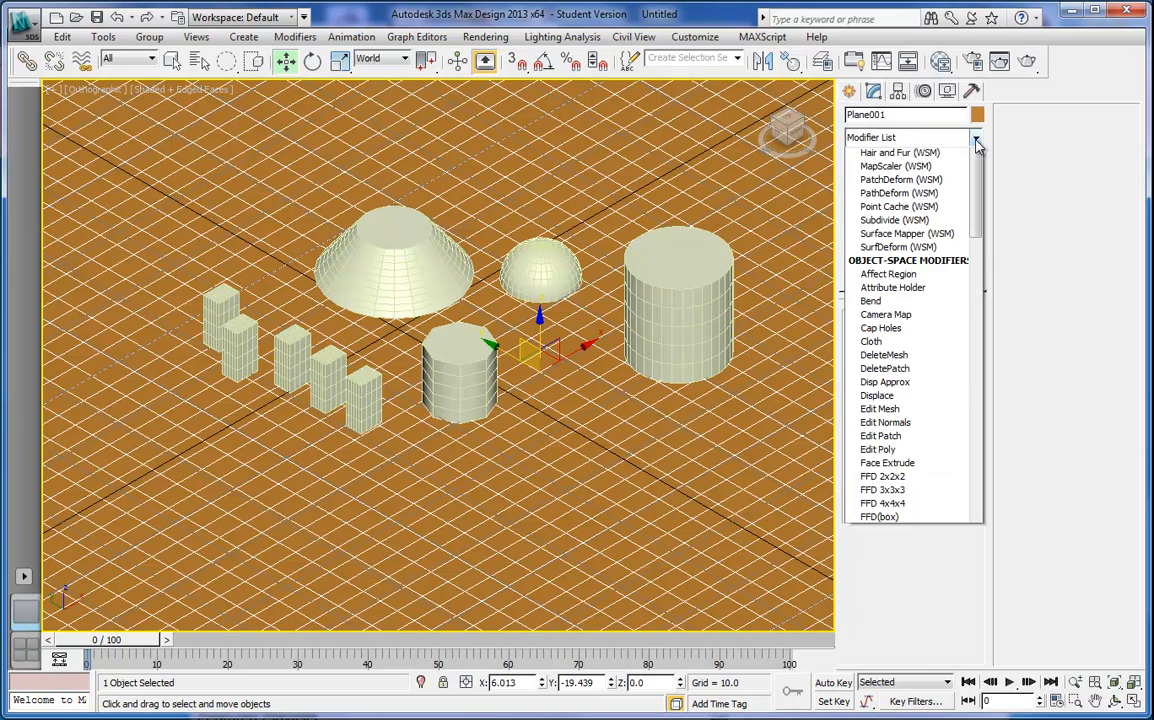
{"action": "scroll", "coordinate": [905, 330], "scroll_direction": "down", "scroll_amount": 3}
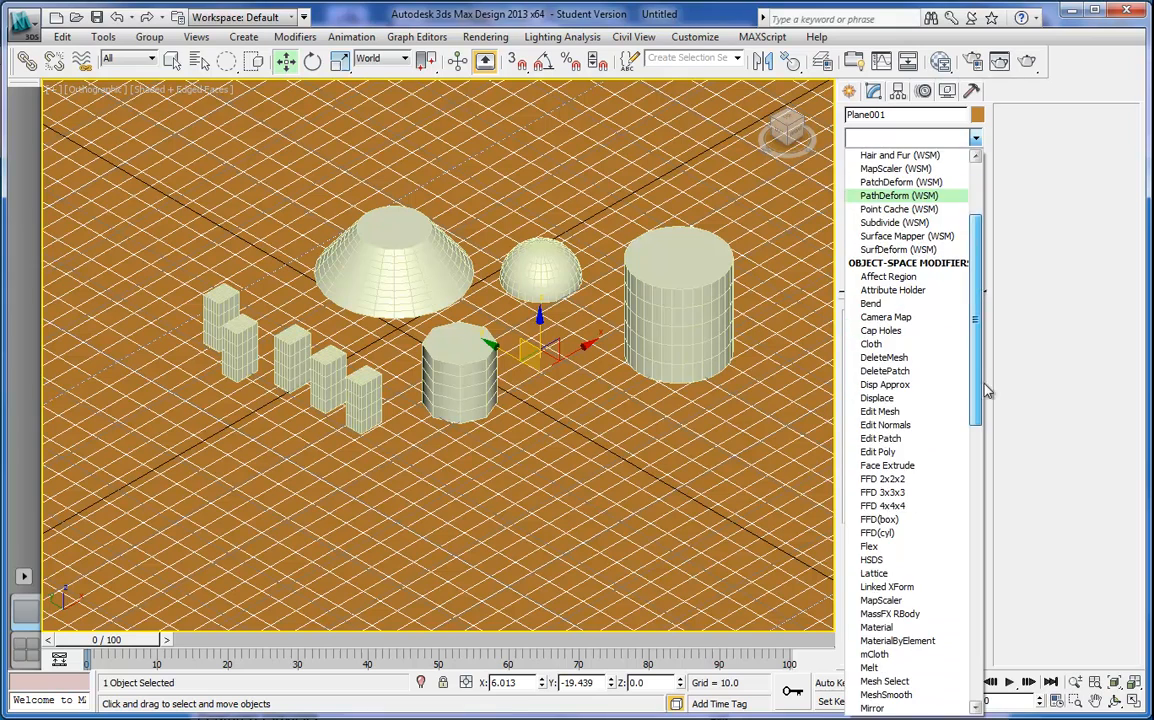
{"action": "left_click", "coordinate": [905, 455]}
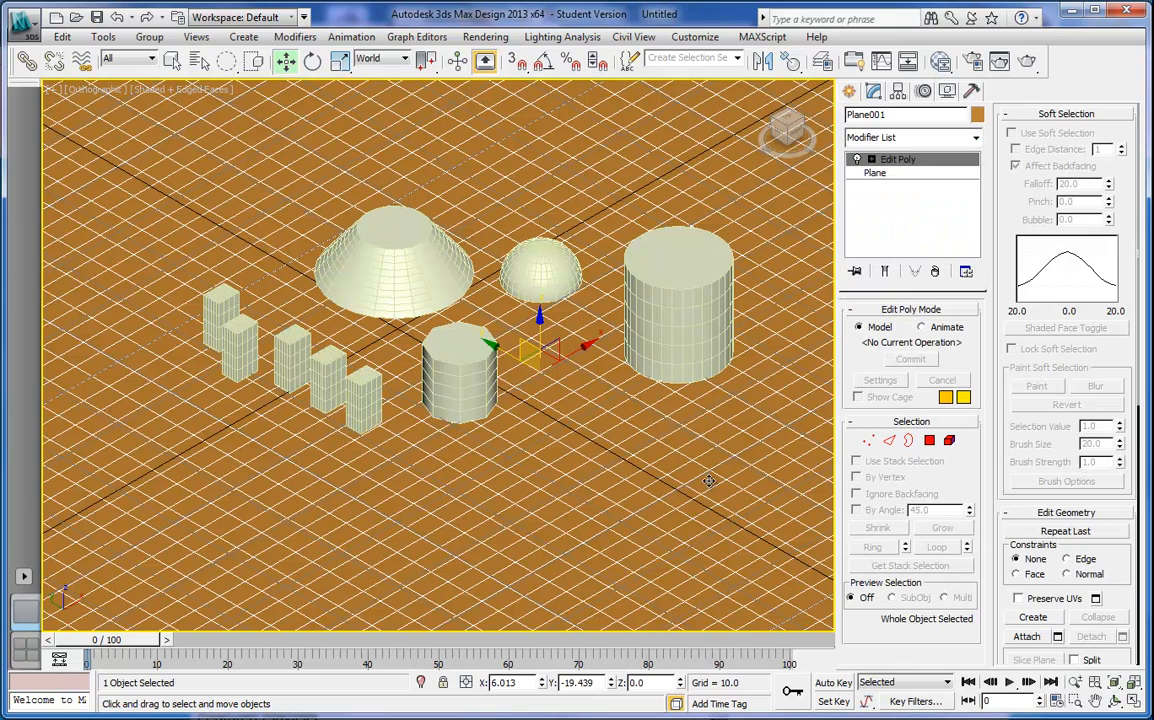
Enter the plane's Vertex sub-object level and turn on Use Soft Selection
{"action": "middle_click_drag", "start_coordinate": [708, 477], "coordinate": [672, 460]}
{"action": "left_click", "coordinate": [868, 442]}
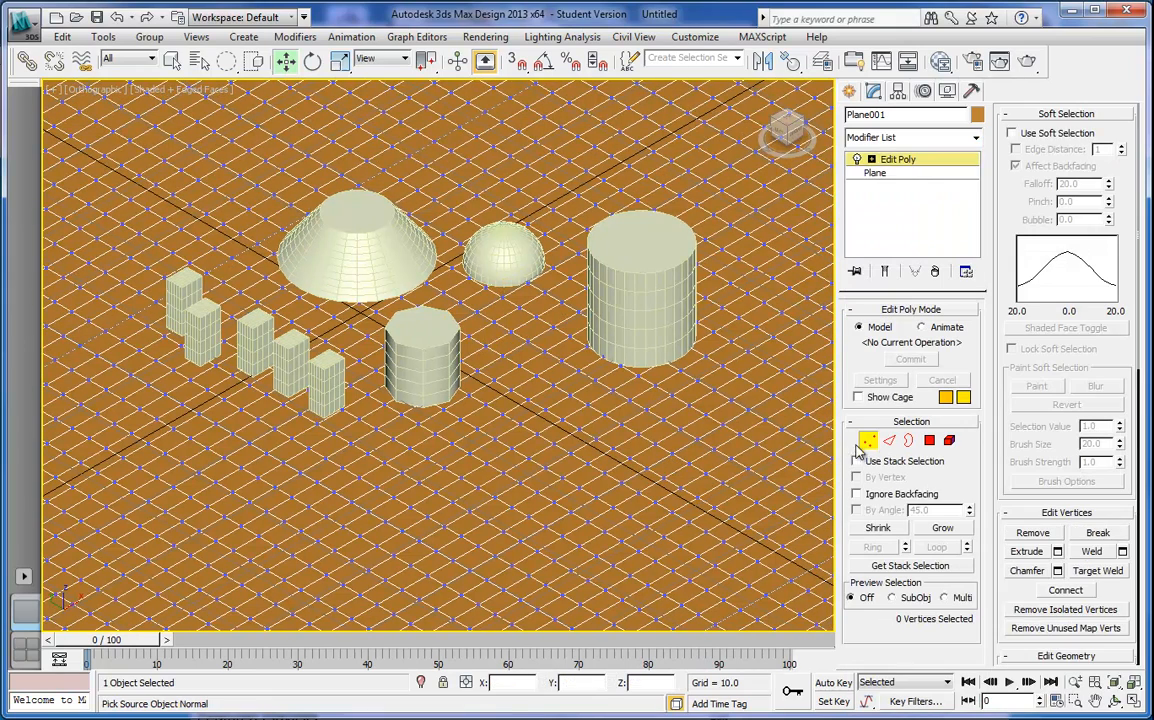
{"action": "middle_click_drag", "start_coordinate": [580, 479], "coordinate": [540, 410]}
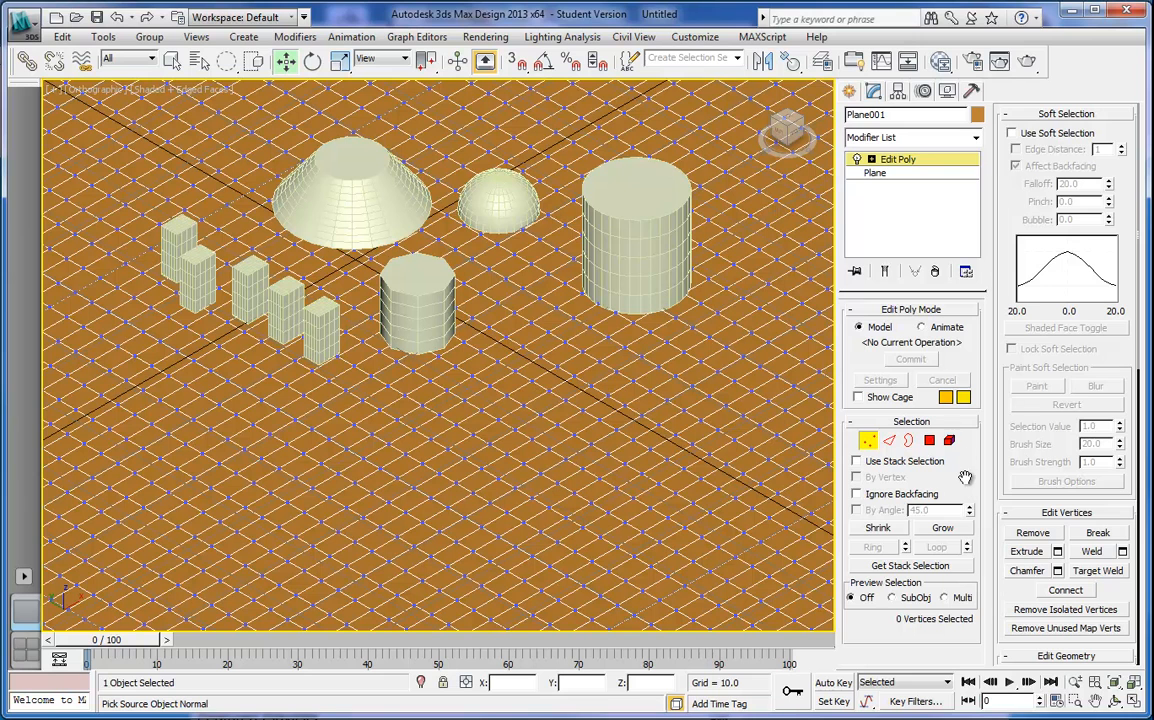
{"action": "left_click", "coordinate": [1010, 117]}
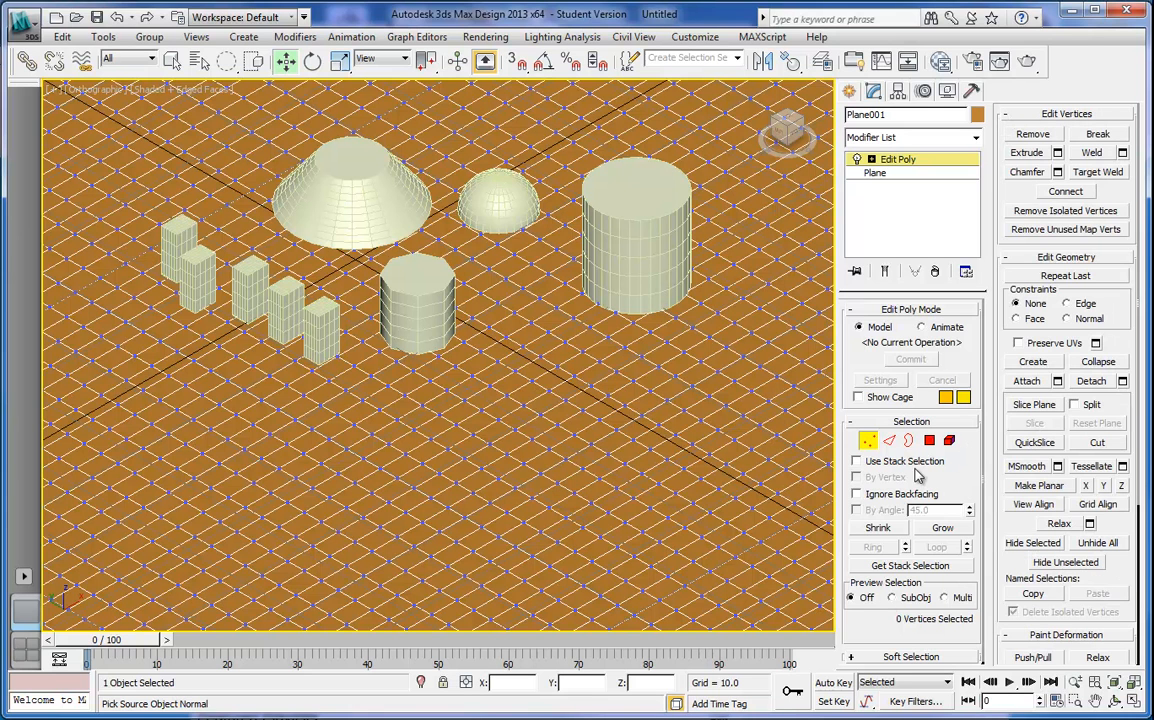
{"action": "left_click", "coordinate": [853, 659]}
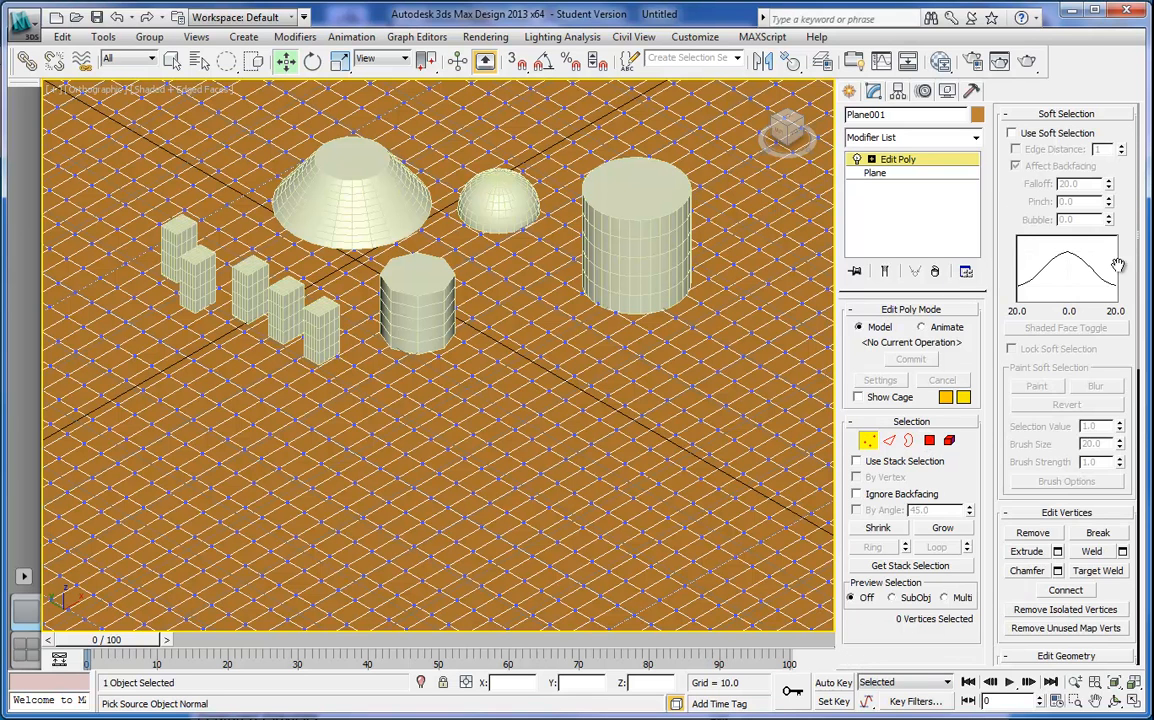
{"action": "left_click", "coordinate": [1012, 134]}
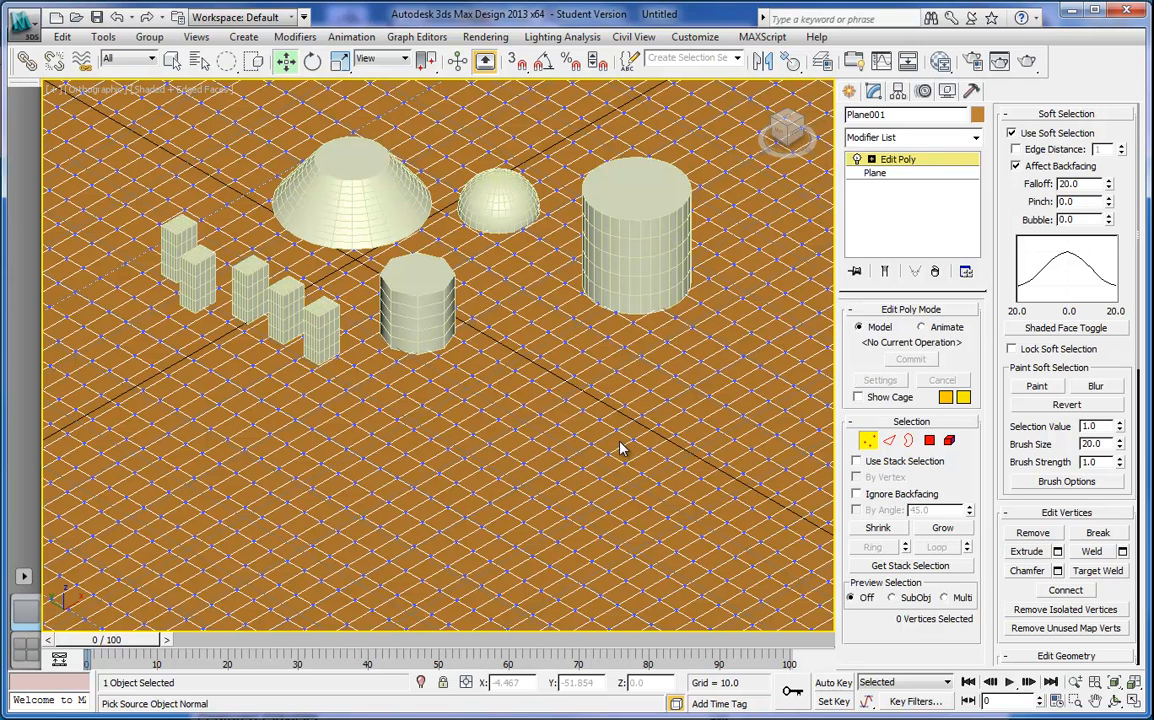
Select several different patches of the plane's vertices in turn to try out the soft selection falloff
{"action": "left_click_drag", "start_coordinate": [700, 494], "coordinate": [698, 494]}
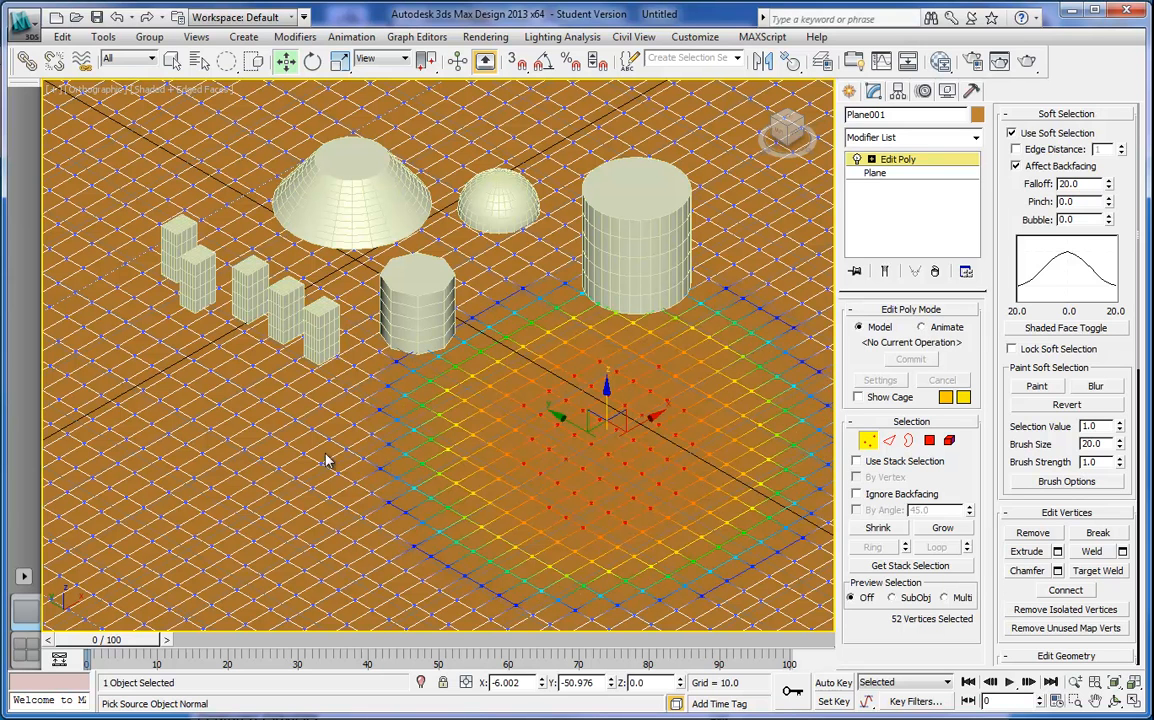
{"action": "left_click", "coordinate": [210, 408]}
{"action": "left_click_drag", "start_coordinate": [266, 446], "coordinate": [309, 460]}
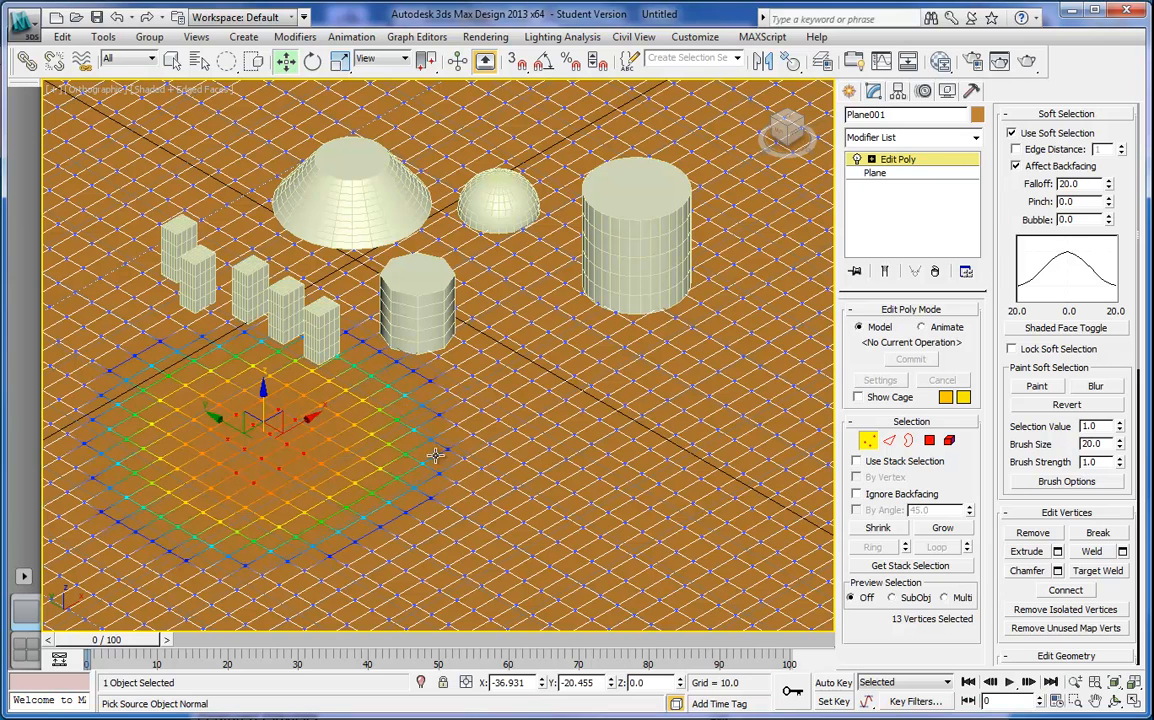
{"action": "left_click_drag", "start_coordinate": [585, 462], "coordinate": [628, 479]}
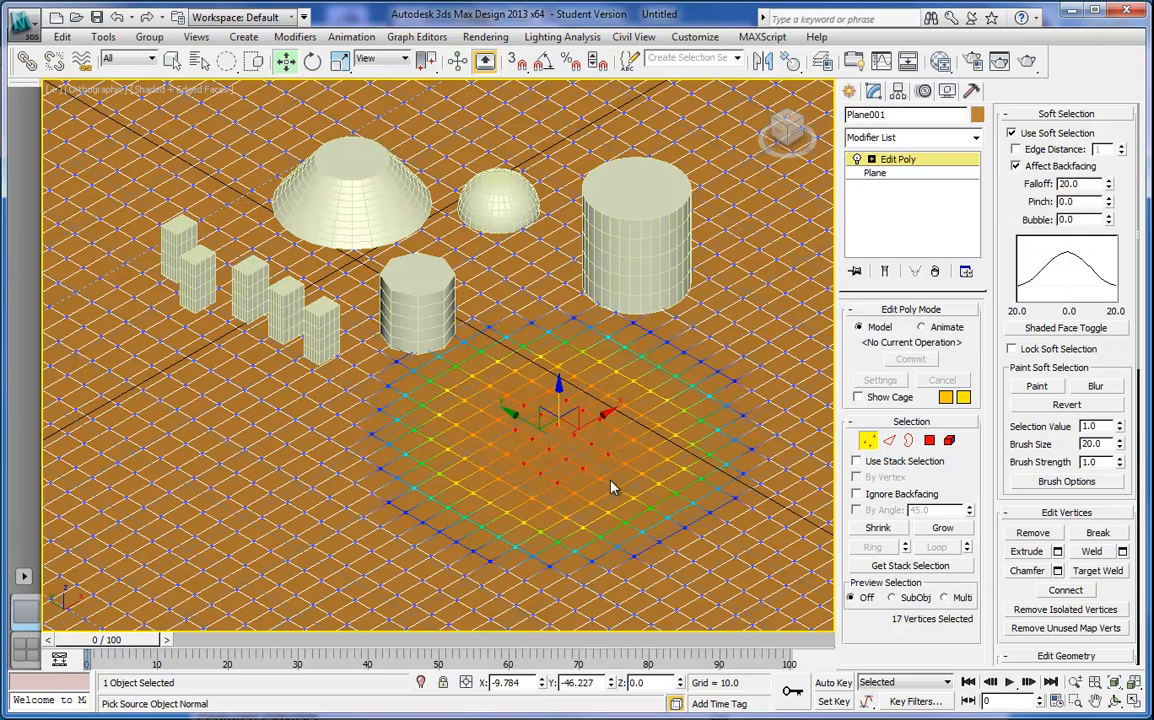
Turn off soft selection, select a larger patch of vertices without falloff, and clear that selection
{"action": "left_click", "coordinate": [1012, 133]}
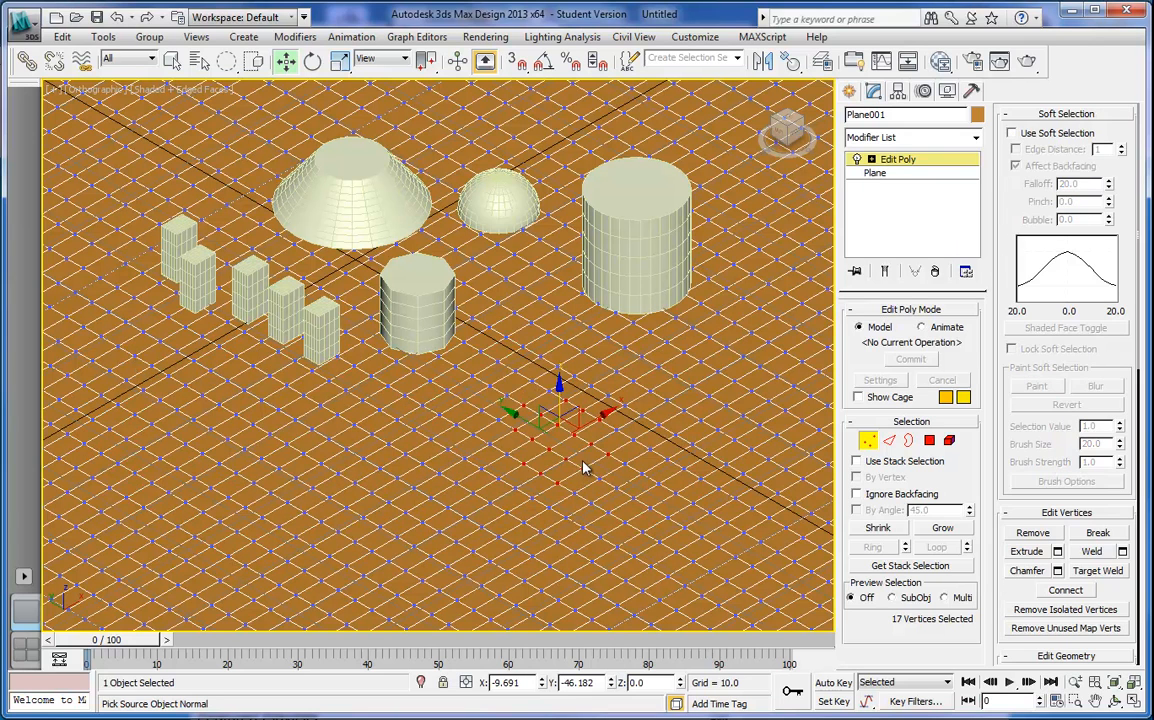
{"action": "left_click", "coordinate": [602, 444]}
{"action": "left_click_drag", "start_coordinate": [545, 402], "coordinate": [672, 477]}
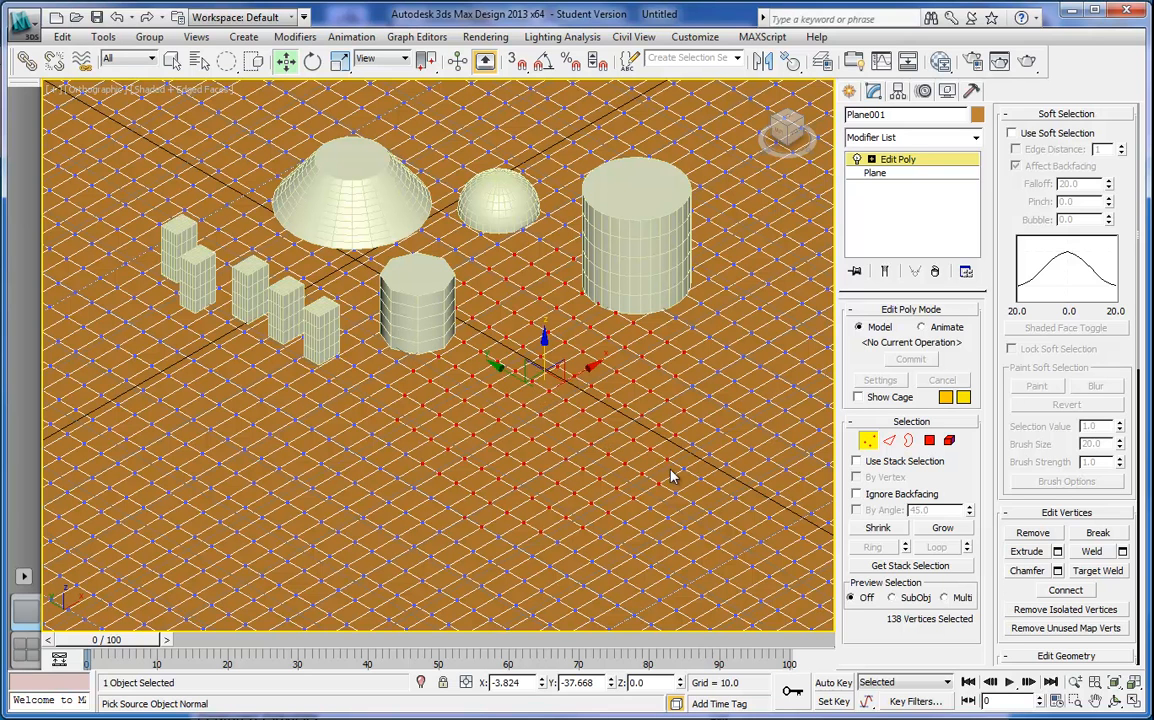
{"action": "left_click", "coordinate": [316, 475]}
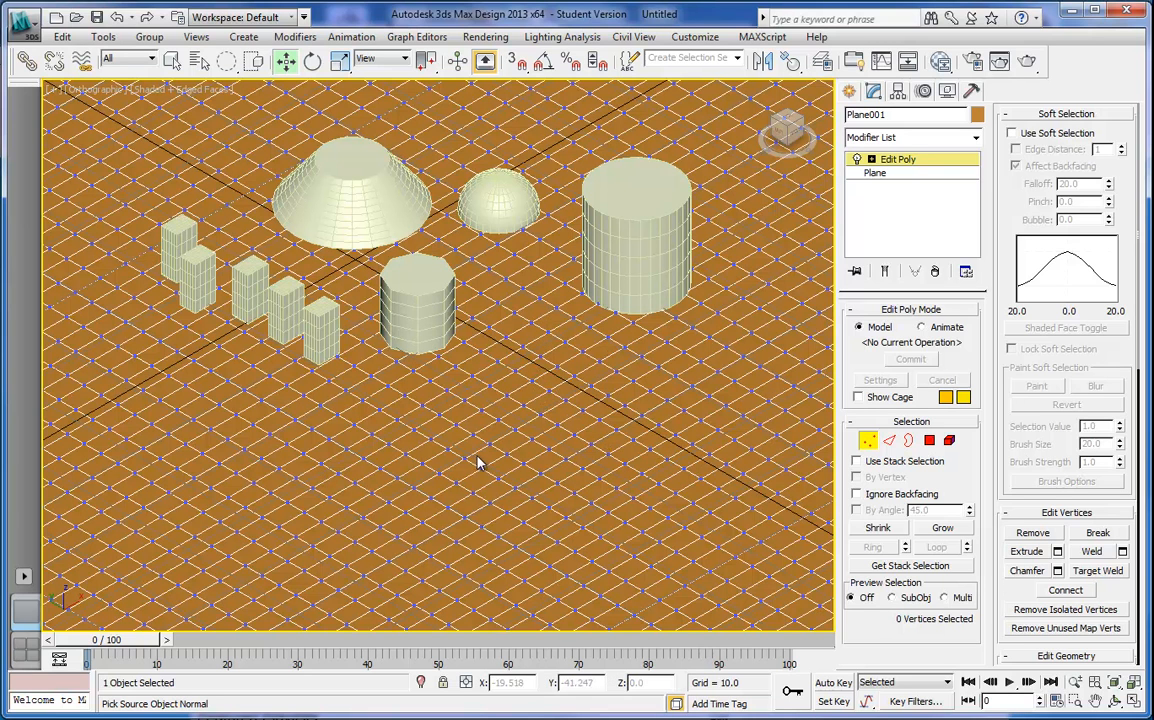
Select a small patch of vertices in front of the octagonal cylinder, try raising it about 4.2 units, and undo the move
{"action": "left_click_drag", "start_coordinate": [519, 490], "coordinate": [528, 489]}
{"action": "left_click_drag", "start_coordinate": [472, 414], "coordinate": [478, 358]}
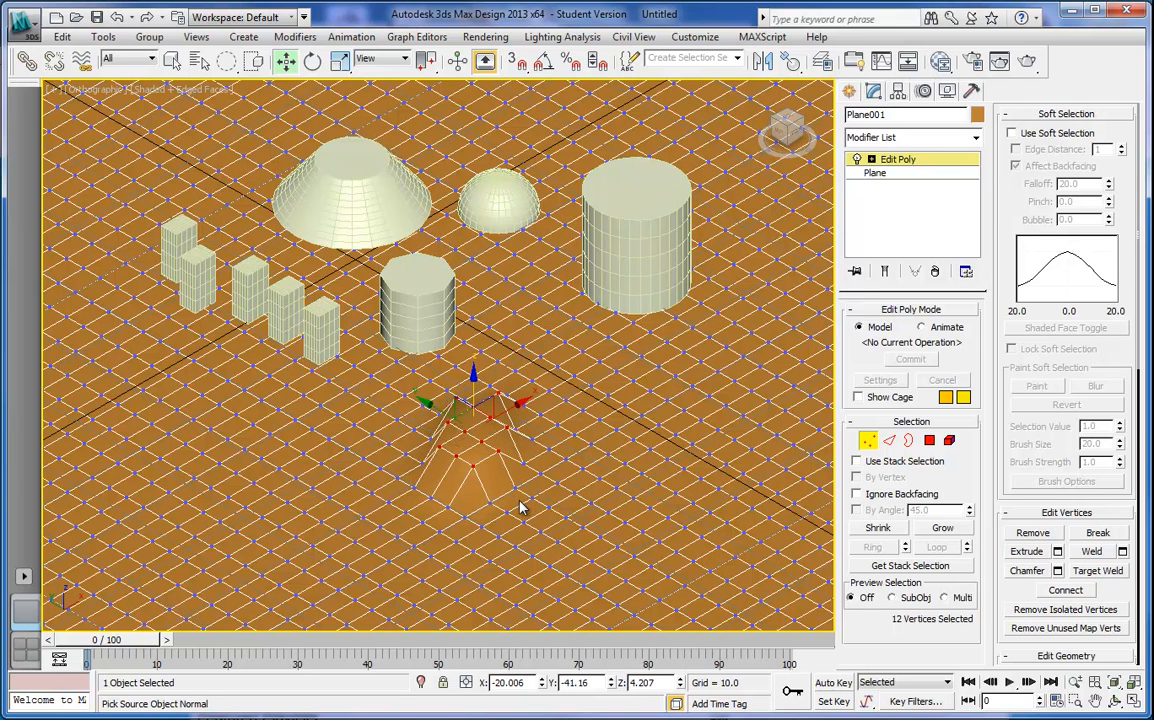
{"action": "key", "text": "ctrl+z"}
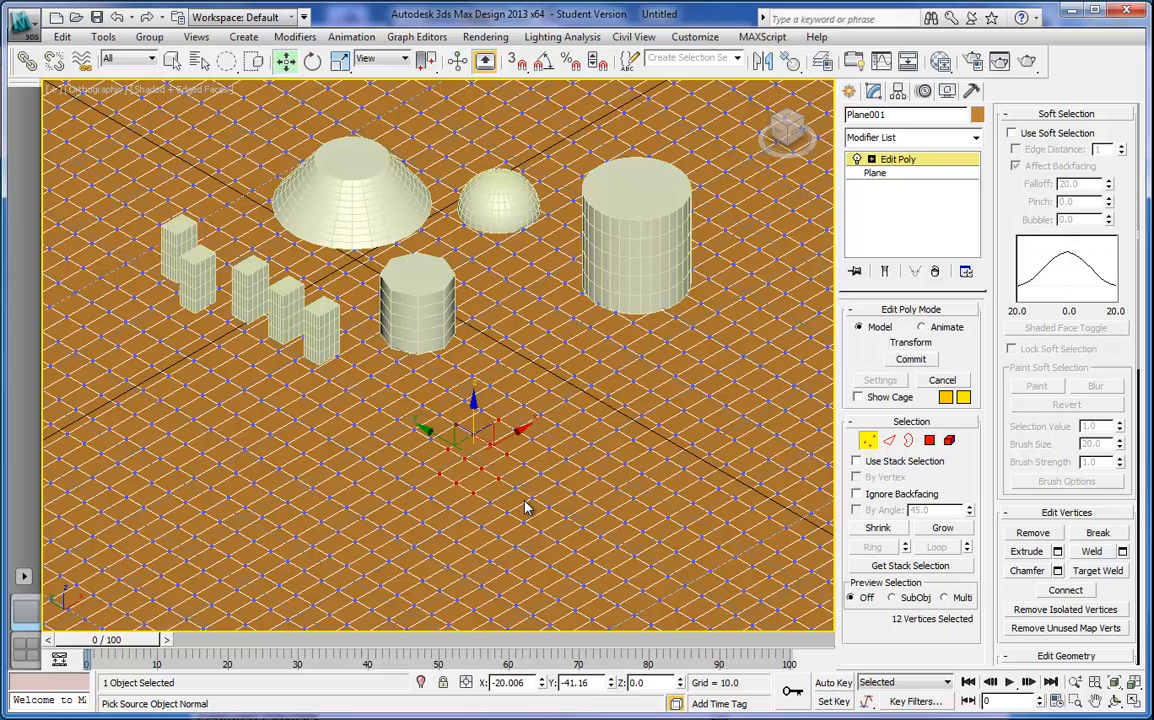
Turn on Use Soft Selection and lower the selected vertex patch about 2 units to form a smooth depression
{"action": "left_click", "coordinate": [1012, 133]}
{"action": "left_click_drag", "start_coordinate": [479, 414], "coordinate": [477, 428]}
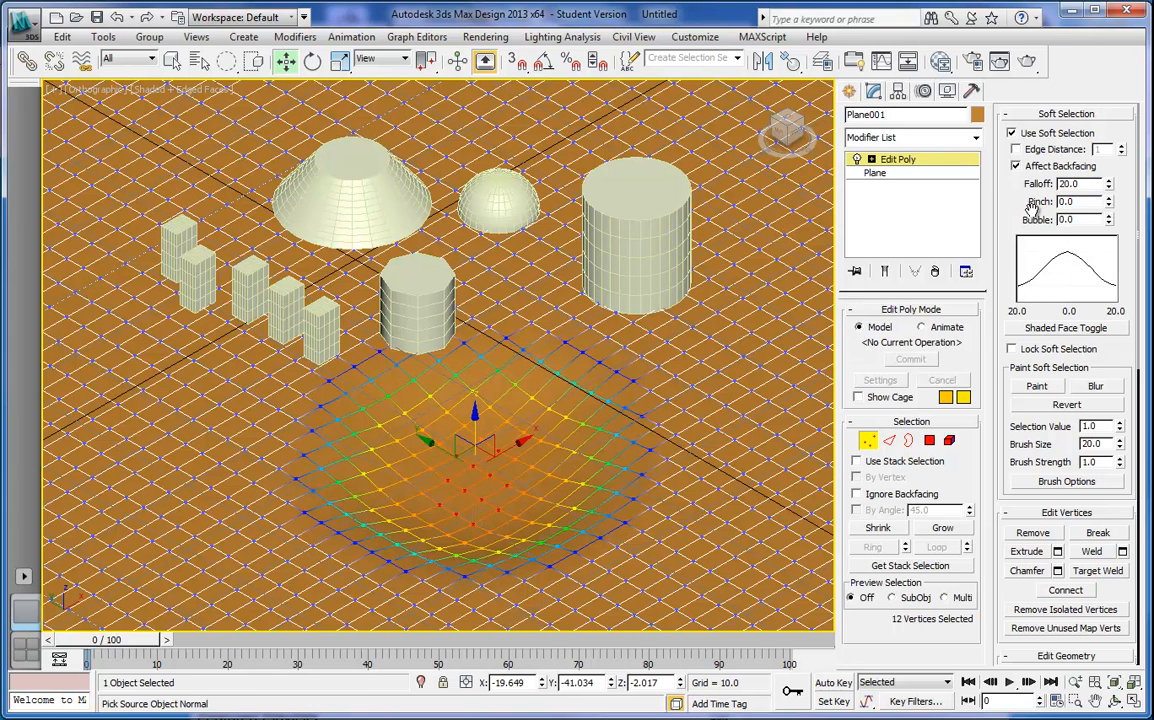
Set the plane's soft selection falloff to 15.2 and raise a vertex behind the large cylinder to form a small hill
{"action": "mouse_move", "coordinate": [1109, 193]}
{"action": "left_mouse_down"}
{"action": "mouse_move", "coordinate": [1108, 177]}
{"action": "mouse_move", "coordinate": [1110, 205]}
{"action": "left_mouse_up"}
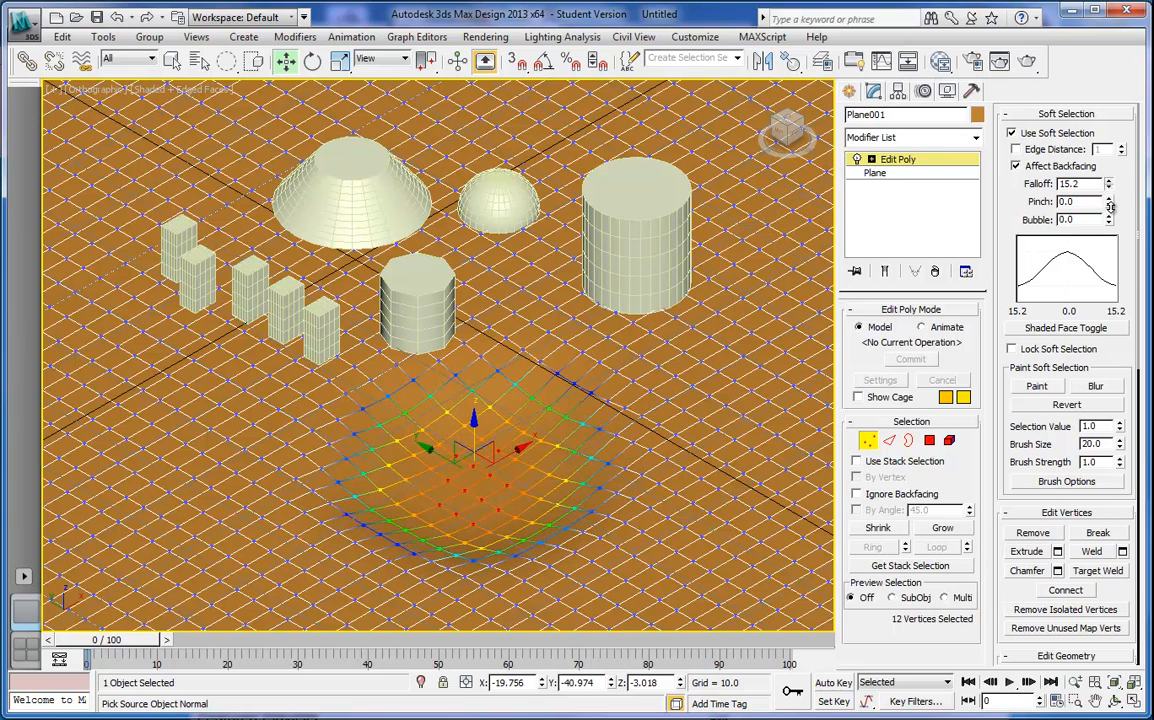
{"action": "left_click", "coordinate": [631, 340]}
{"action": "middle_click_drag", "start_coordinate": [490, 400], "coordinate": [476, 333]}
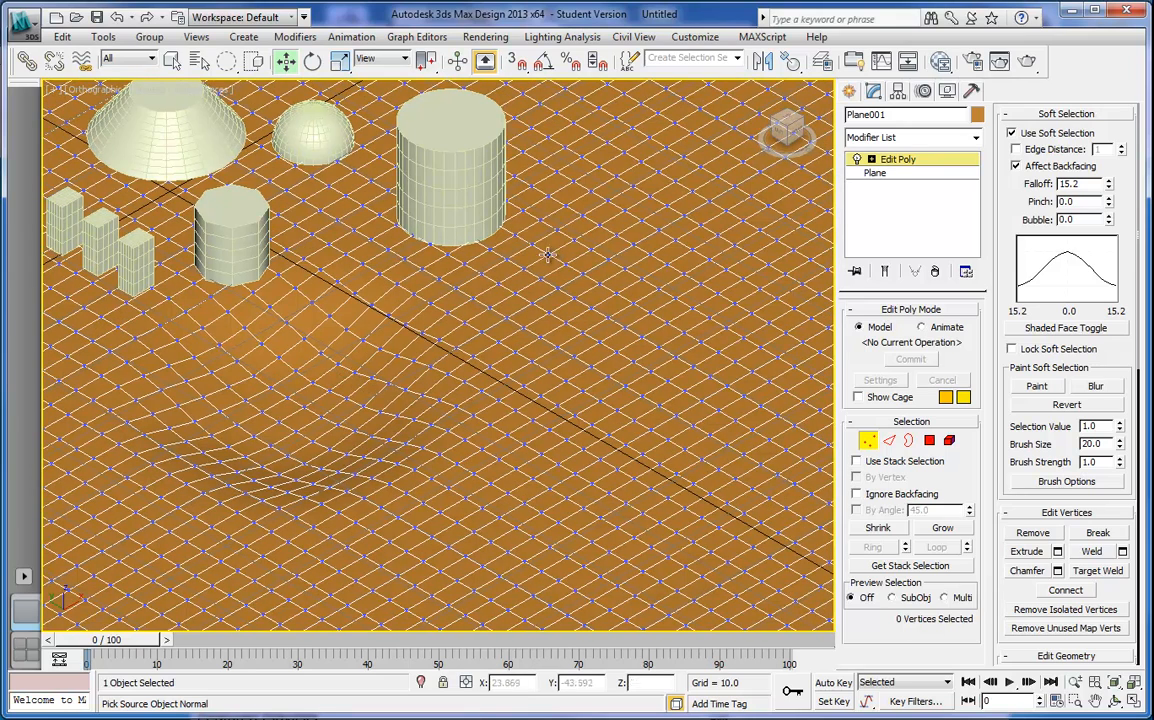
{"action": "mouse_move", "coordinate": [573, 185]}
{"action": "left_mouse_down"}
{"action": "mouse_move", "coordinate": [527, 213]}
{"action": "mouse_move", "coordinate": [552, 175]}
{"action": "left_mouse_up"}
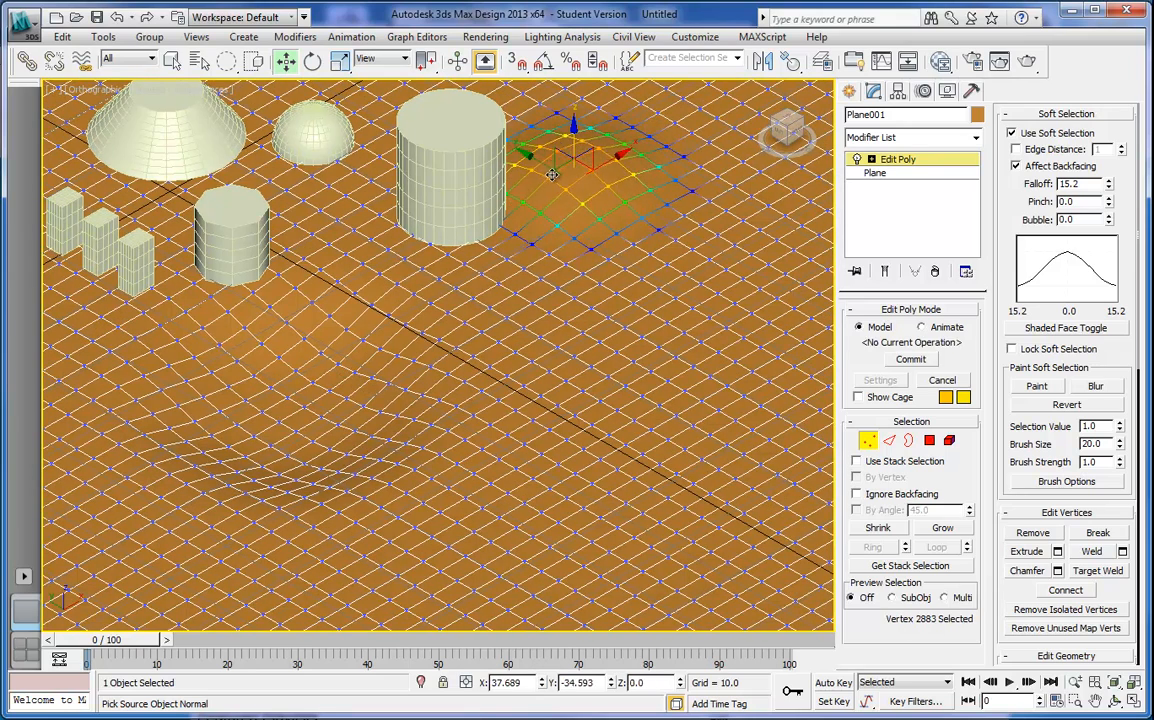
{"action": "left_click", "coordinate": [663, 250]}
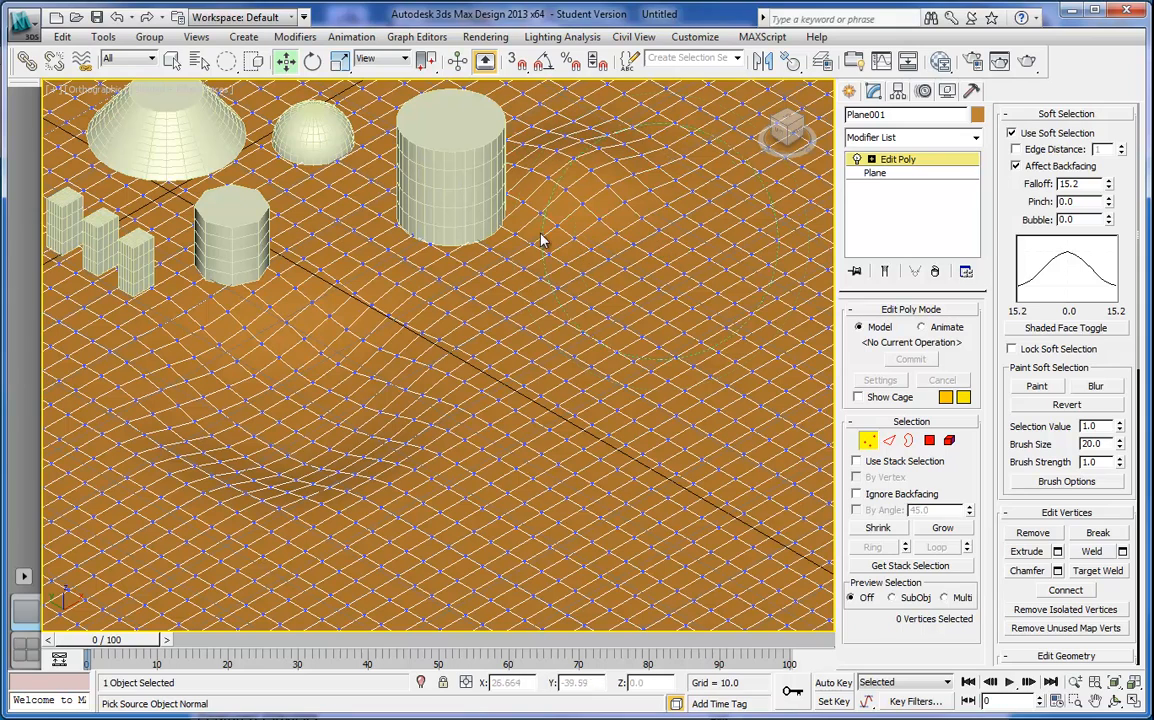
Select further vertex patches around the large cylinder and raise them with soft selection to build hills, ending with nothing selected
{"action": "left_click_drag", "start_coordinate": [662, 246], "coordinate": [491, 248]}
{"action": "middle_click_drag", "start_coordinate": [579, 277], "coordinate": [449, 340]}
{"action": "left_click_drag", "start_coordinate": [528, 262], "coordinate": [535, 221]}
{"action": "middle_click_drag", "start_coordinate": [326, 341], "coordinate": [570, 350]}
{"action": "scroll", "coordinate": [500, 325], "scroll_direction": "down", "scroll_amount": 2}
{"action": "left_click", "coordinate": [417, 268]}
Select a broad patch of plane vertices behind the row of small boxes and lower it about 2.4 units
{"action": "scroll", "coordinate": [335, 243], "scroll_direction": "up", "scroll_amount": 2}
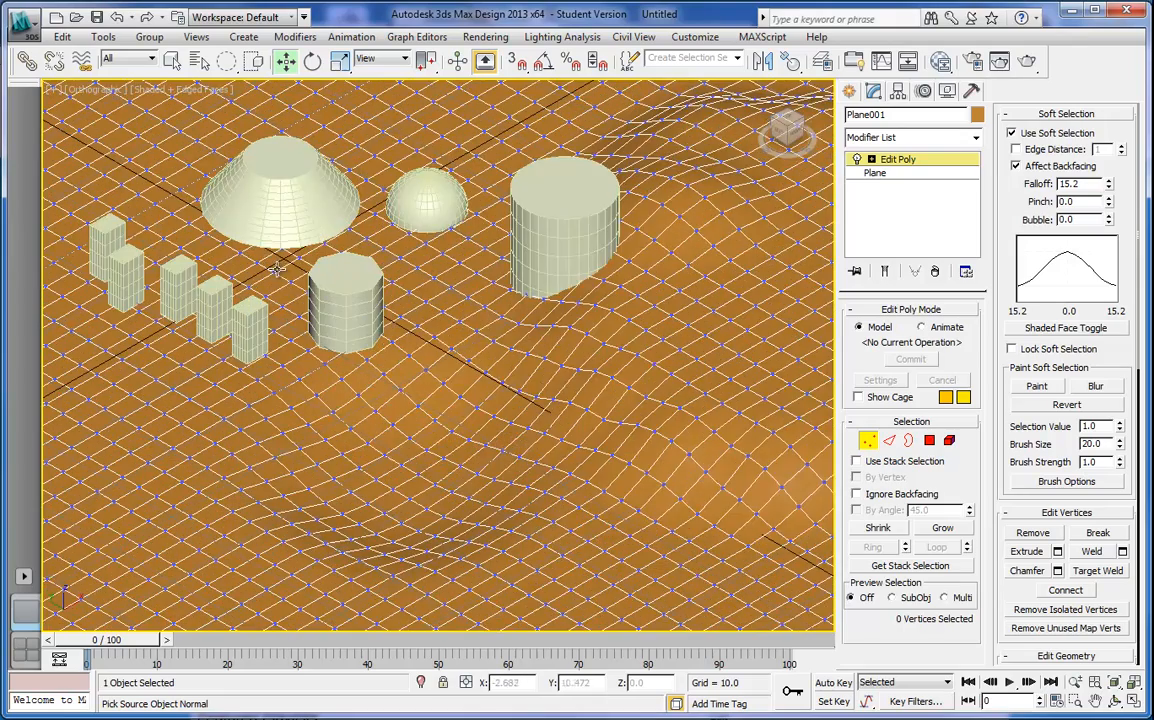
{"action": "middle_click_drag", "start_coordinate": [183, 265], "coordinate": [331, 271]}
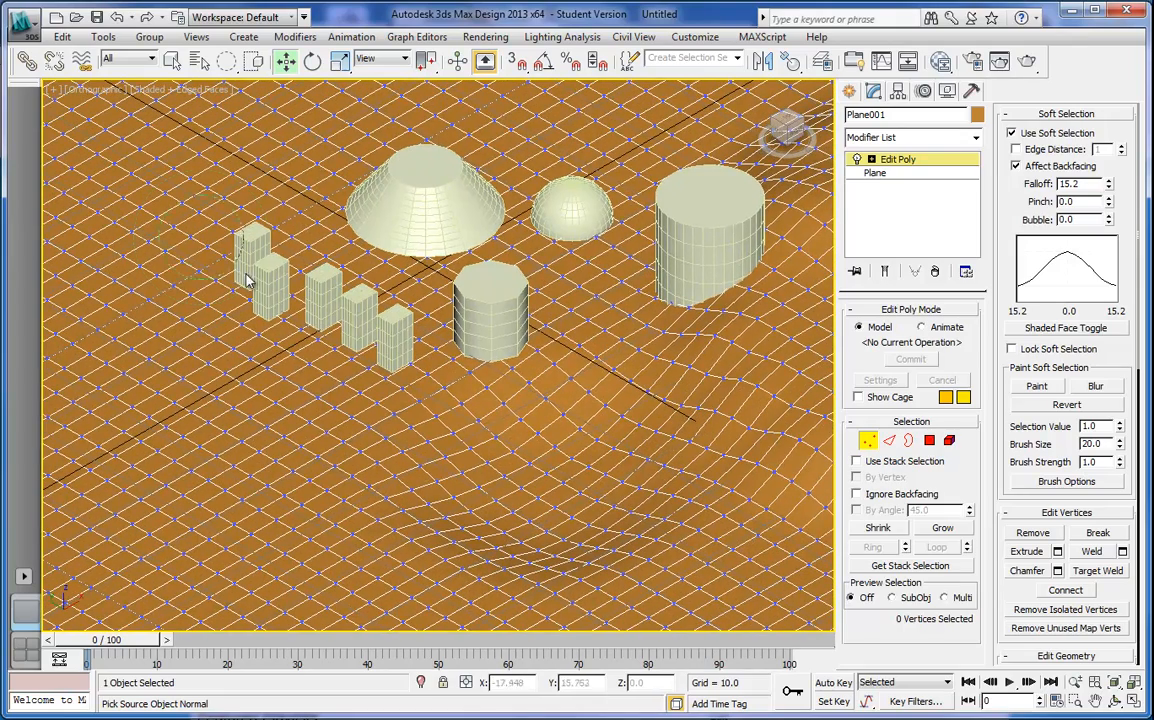
{"action": "left_click_drag", "start_coordinate": [309, 338], "coordinate": [323, 357]}
{"action": "middle_click_drag", "start_coordinate": [249, 338], "coordinate": [304, 358]}
{"action": "left_click_drag", "start_coordinate": [255, 218], "coordinate": [270, 245]}
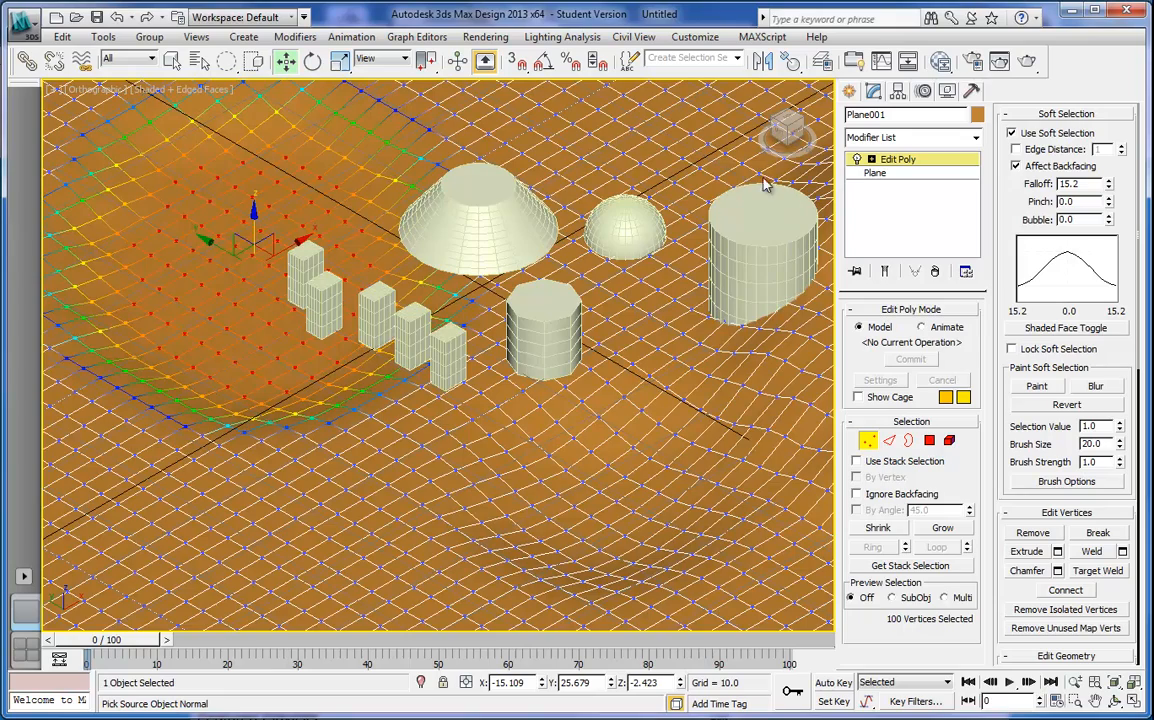
Check the terrain profile in the Left view, return to an angled view, and leave vertex editing on the plane
{"action": "left_click", "coordinate": [781, 136]}
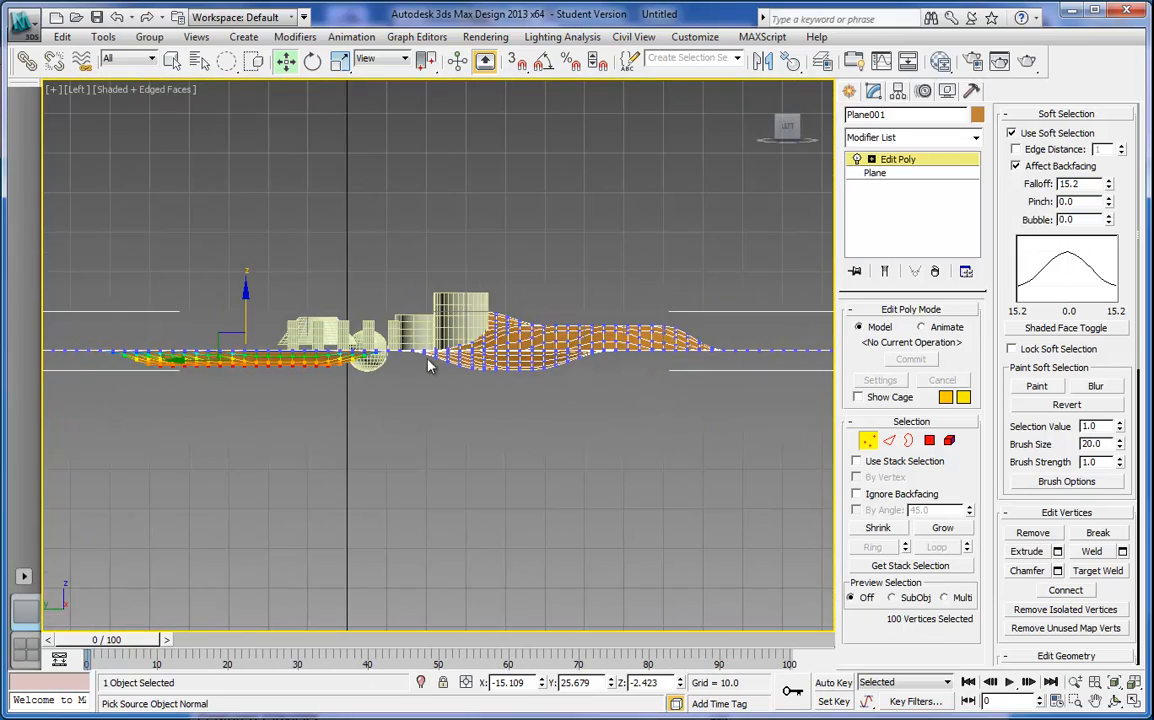
{"action": "scroll", "coordinate": [435, 350], "scroll_direction": "up", "scroll_amount": 2}
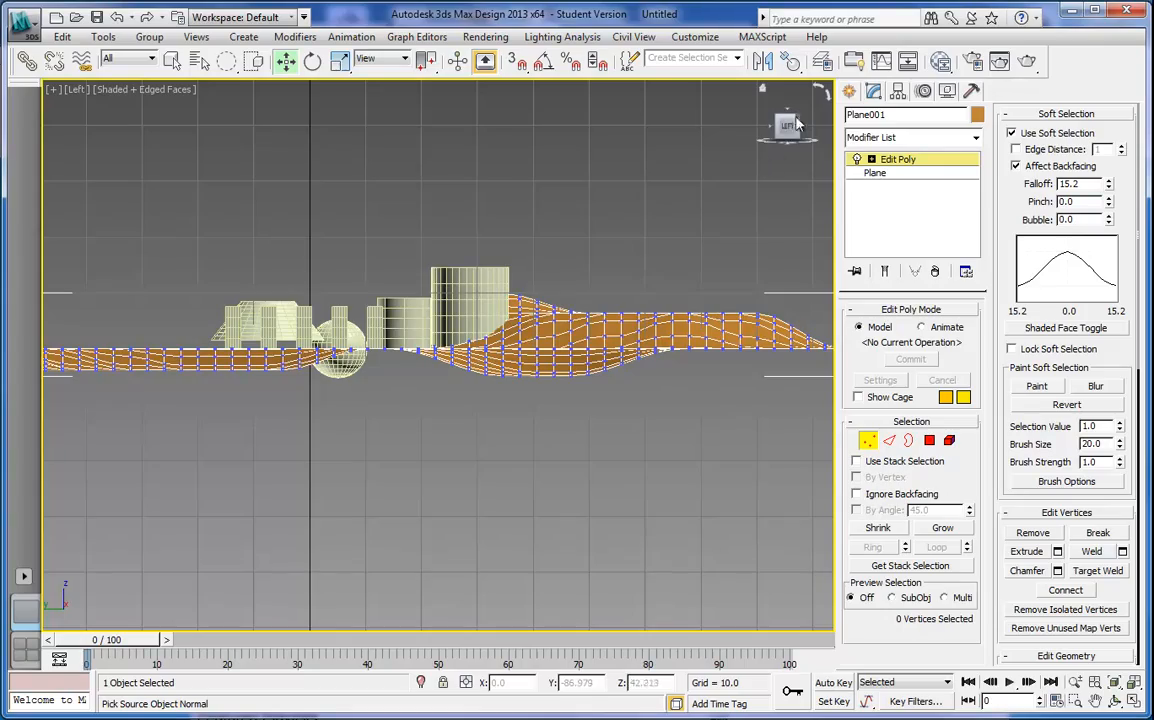
{"action": "left_click_drag", "start_coordinate": [800, 122], "coordinate": [582, 288]}
{"action": "middle_click_drag", "start_coordinate": [582, 288], "coordinate": [707, 213]}
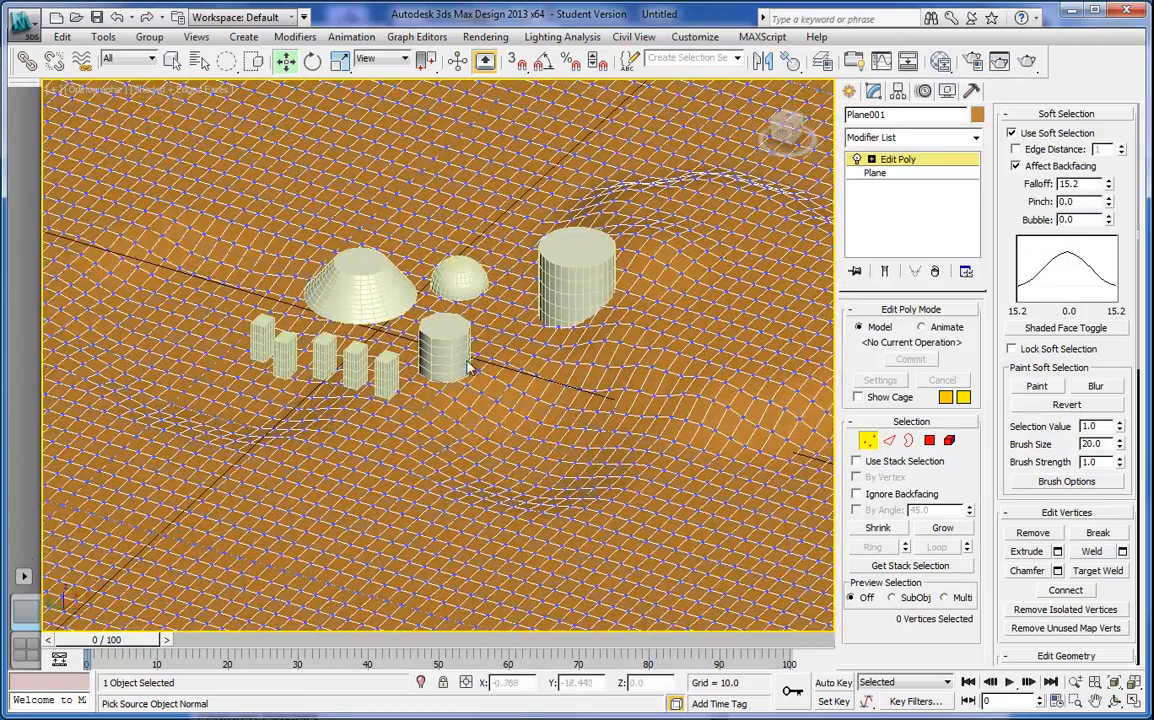
{"action": "left_click", "coordinate": [867, 444]}
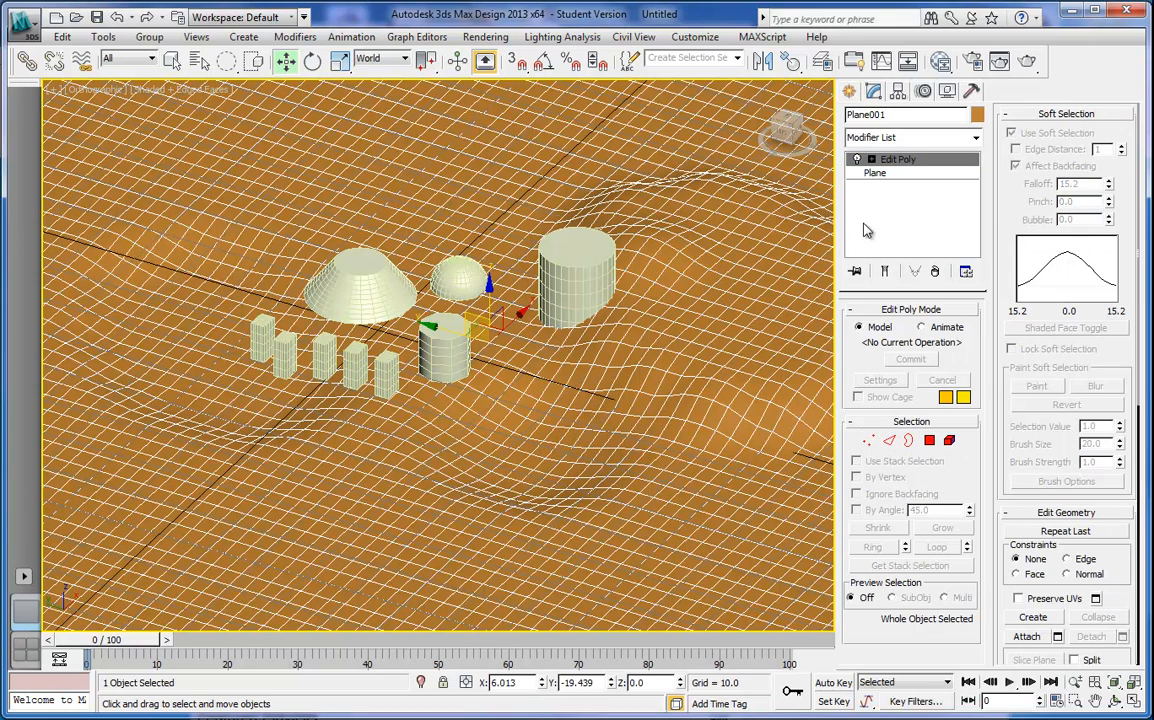
Add an Edit Poly modifier to the large cylinder
{"action": "scroll", "coordinate": [379, 300], "scroll_direction": "up", "scroll_amount": 2}
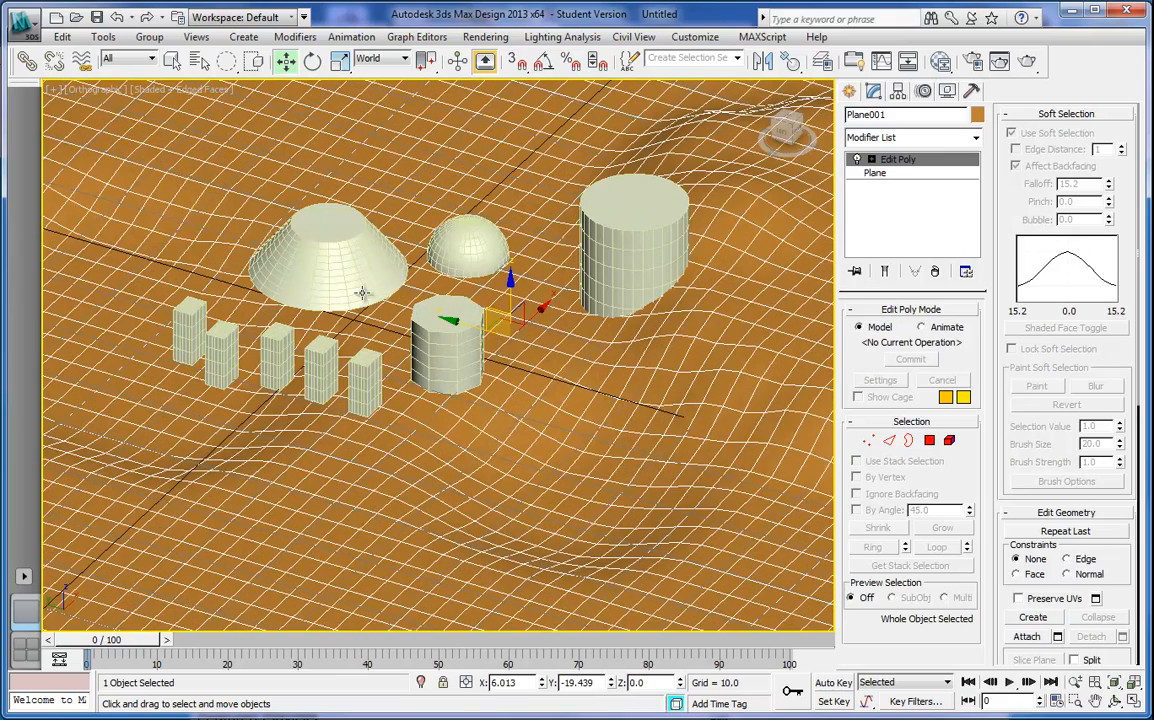
{"action": "left_click", "coordinate": [640, 222]}
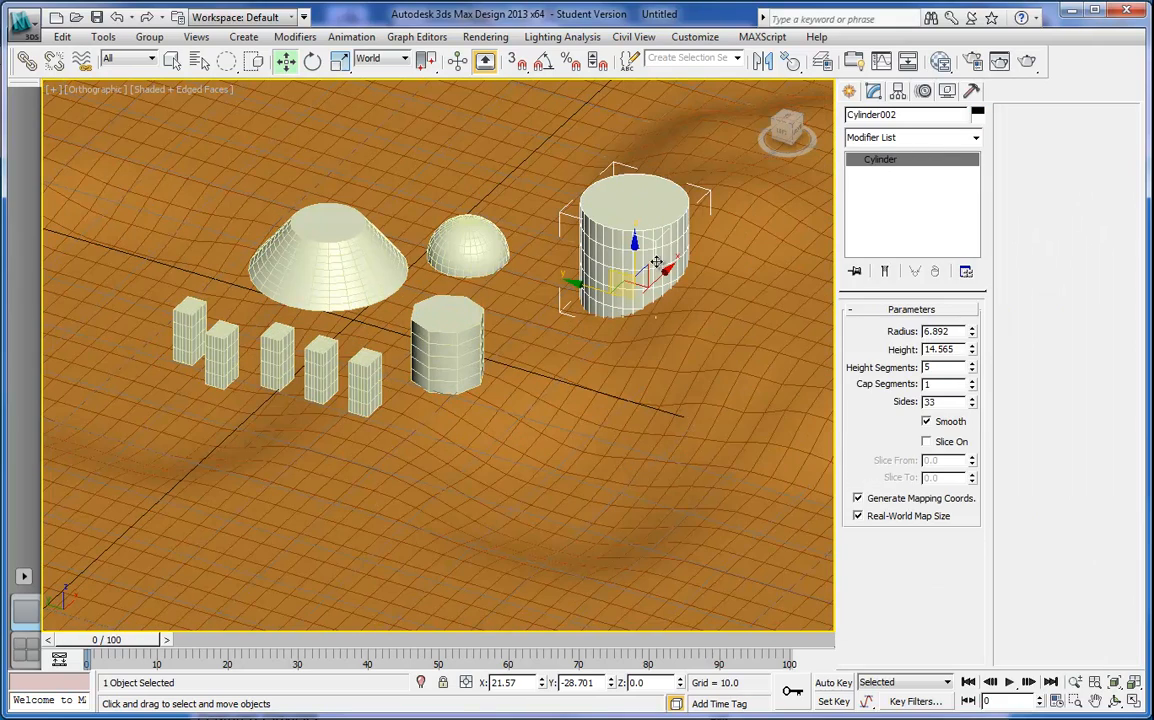
{"action": "left_click", "coordinate": [940, 137]}
{"action": "scroll", "coordinate": [990, 270], "scroll_direction": "down", "scroll_amount": 6}
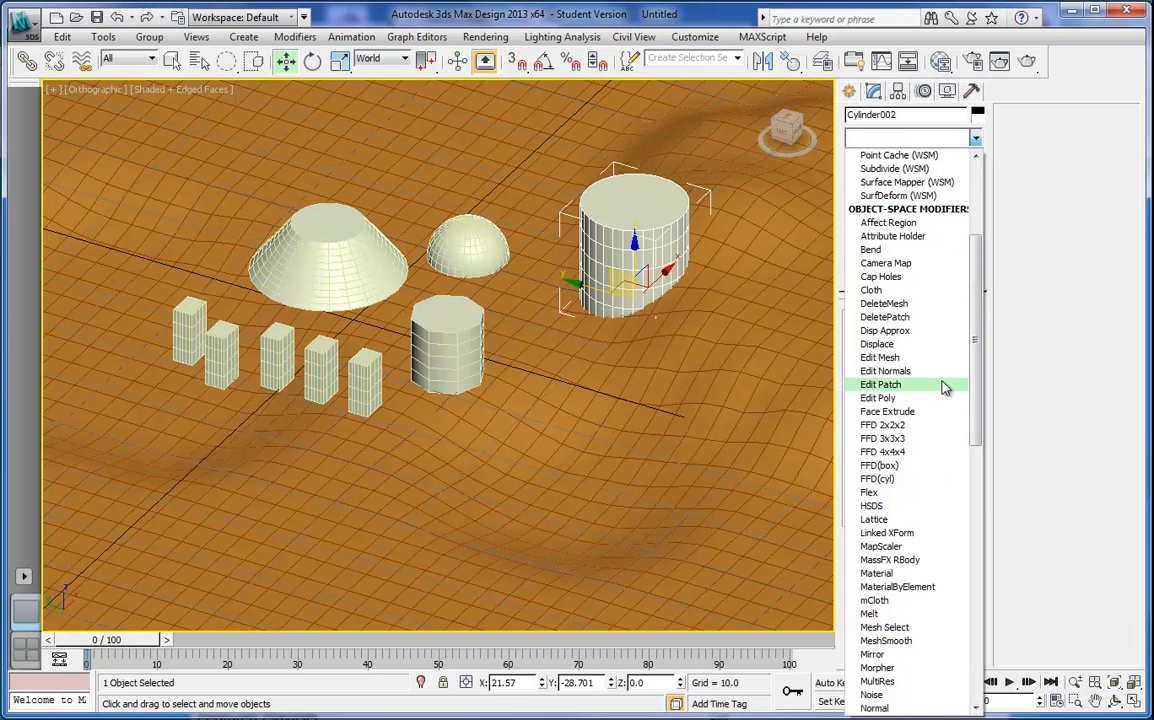
{"action": "left_click", "coordinate": [889, 400]}
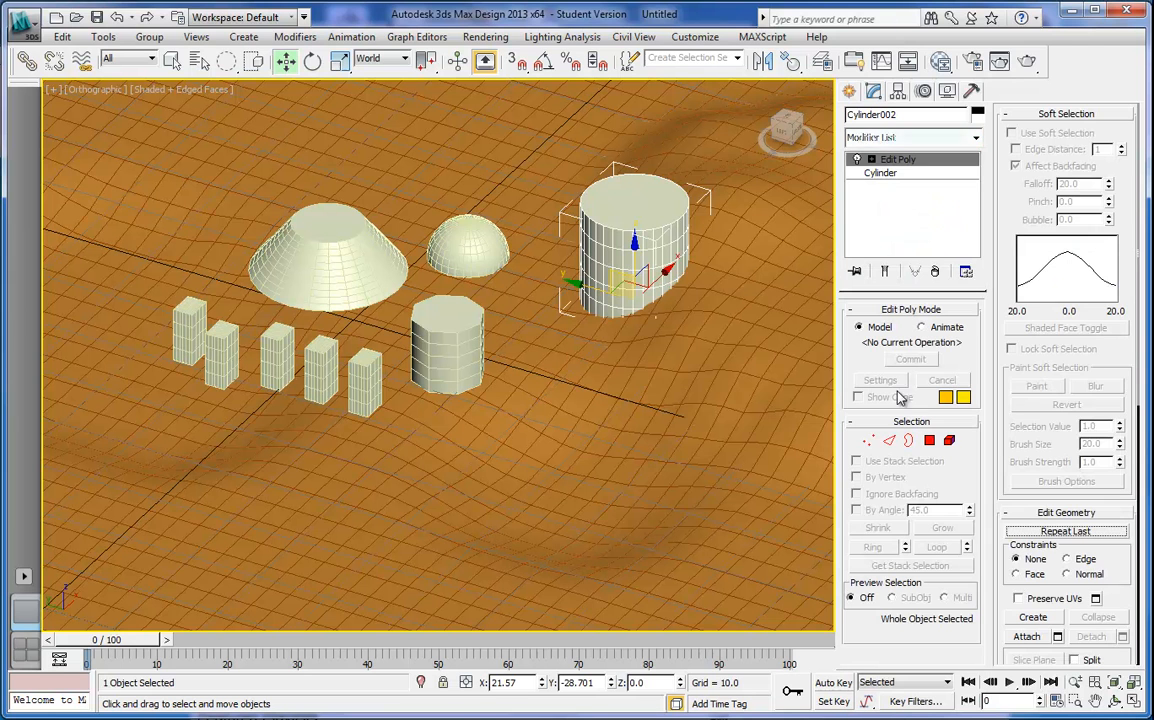
Turn on Use Soft Selection at vertex level for the large cylinder and select a patch of its upper front side vertices
{"action": "left_click", "coordinate": [868, 441]}
{"action": "scroll", "coordinate": [580, 335], "scroll_direction": "up", "scroll_amount": 5}
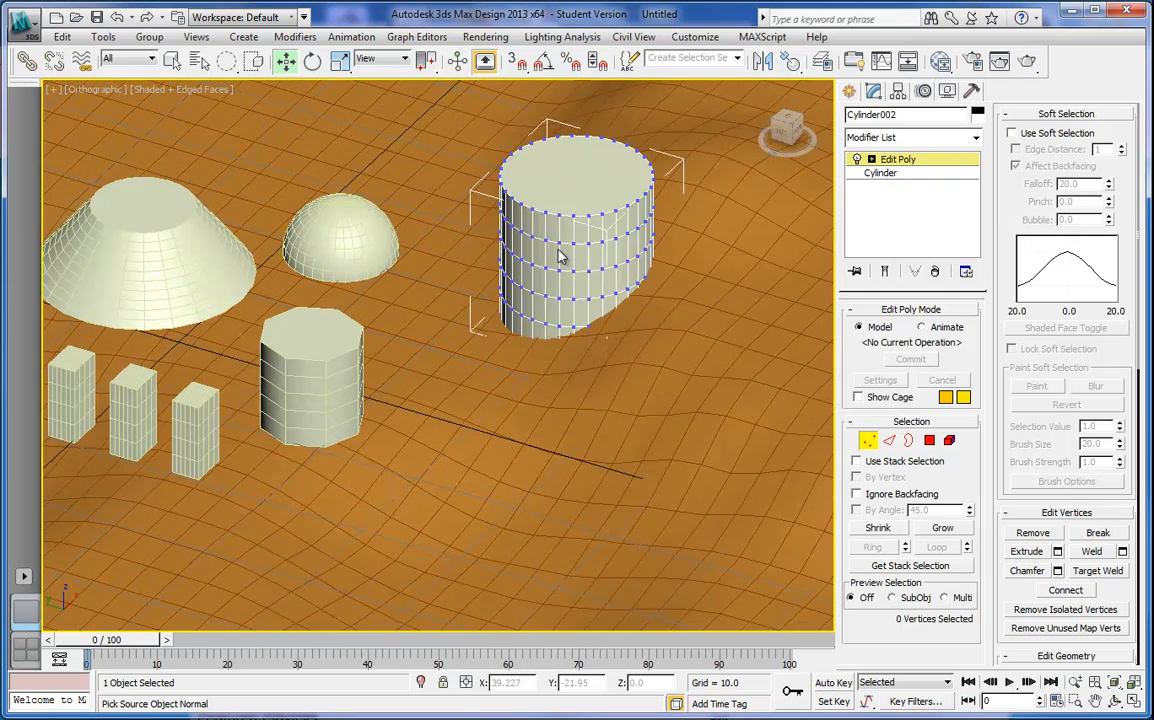
{"action": "middle_click_drag", "start_coordinate": [565, 258], "coordinate": [502, 374]}
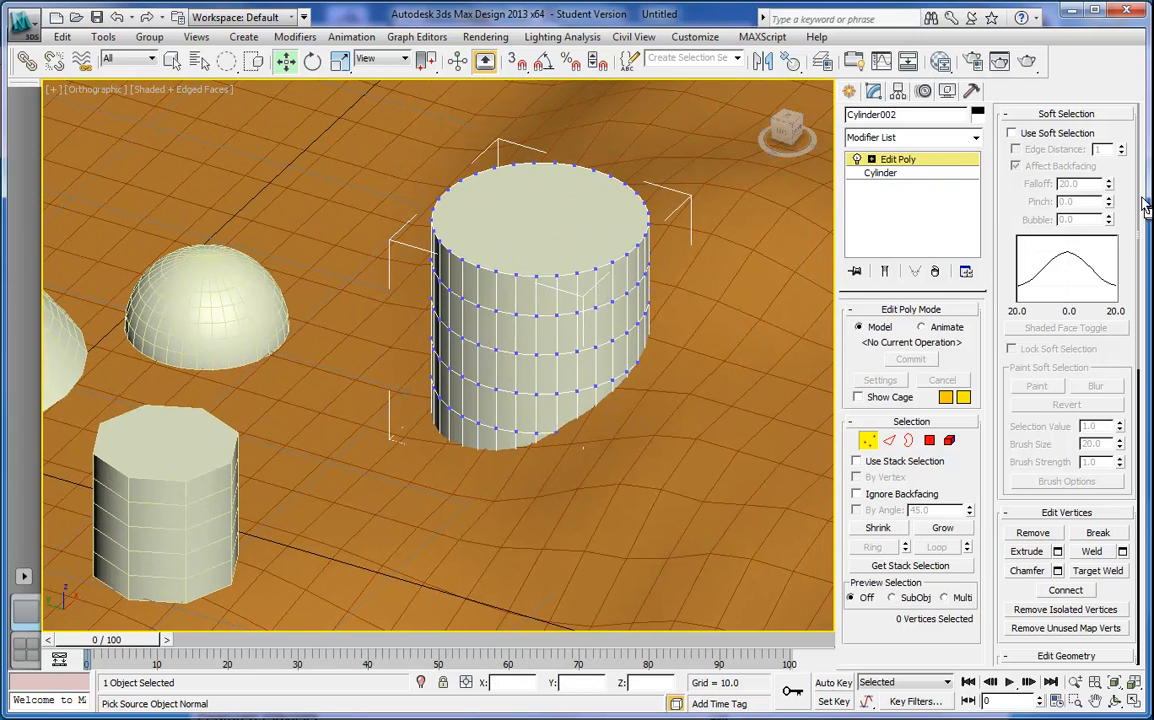
{"action": "left_click", "coordinate": [1012, 133]}
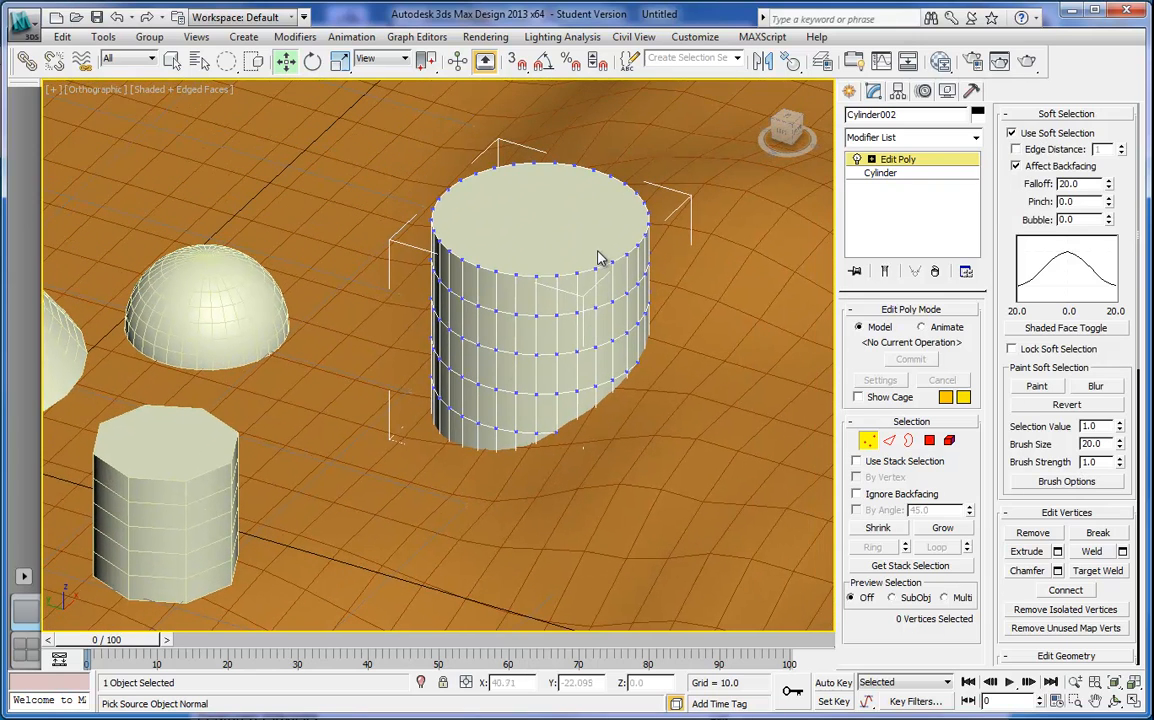
{"action": "left_click_drag", "start_coordinate": [631, 288], "coordinate": [650, 320]}
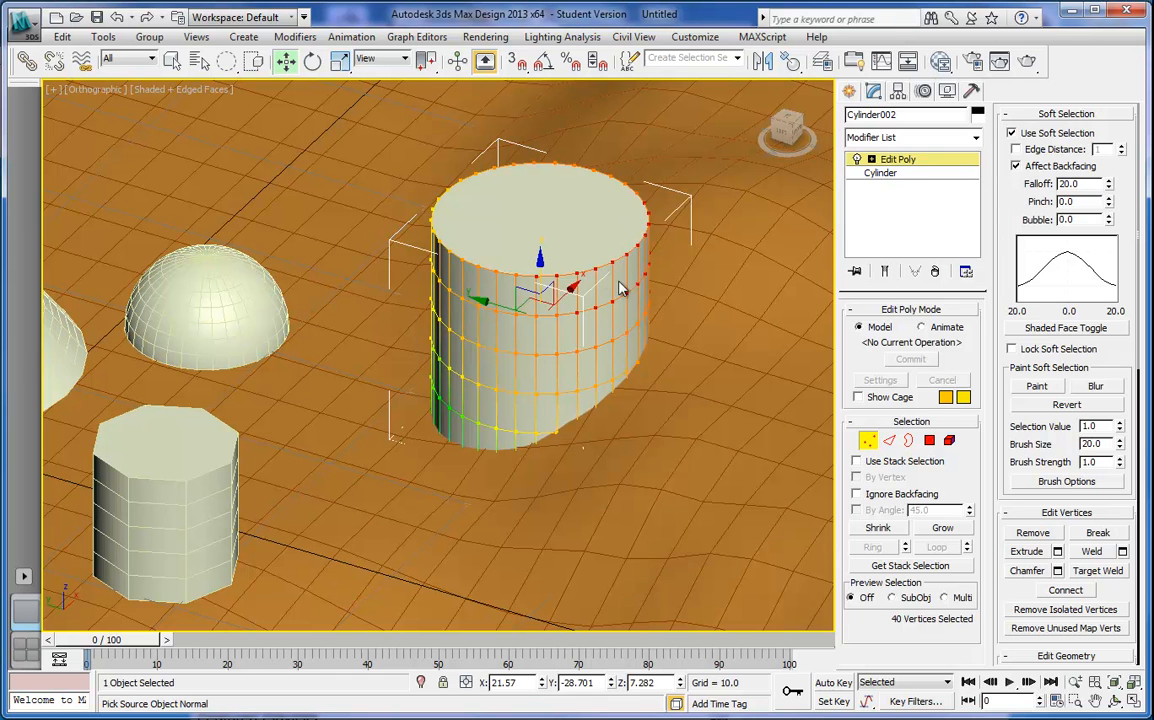
{"action": "middle_click_drag", "start_coordinate": [620, 288], "coordinate": [552, 260]}
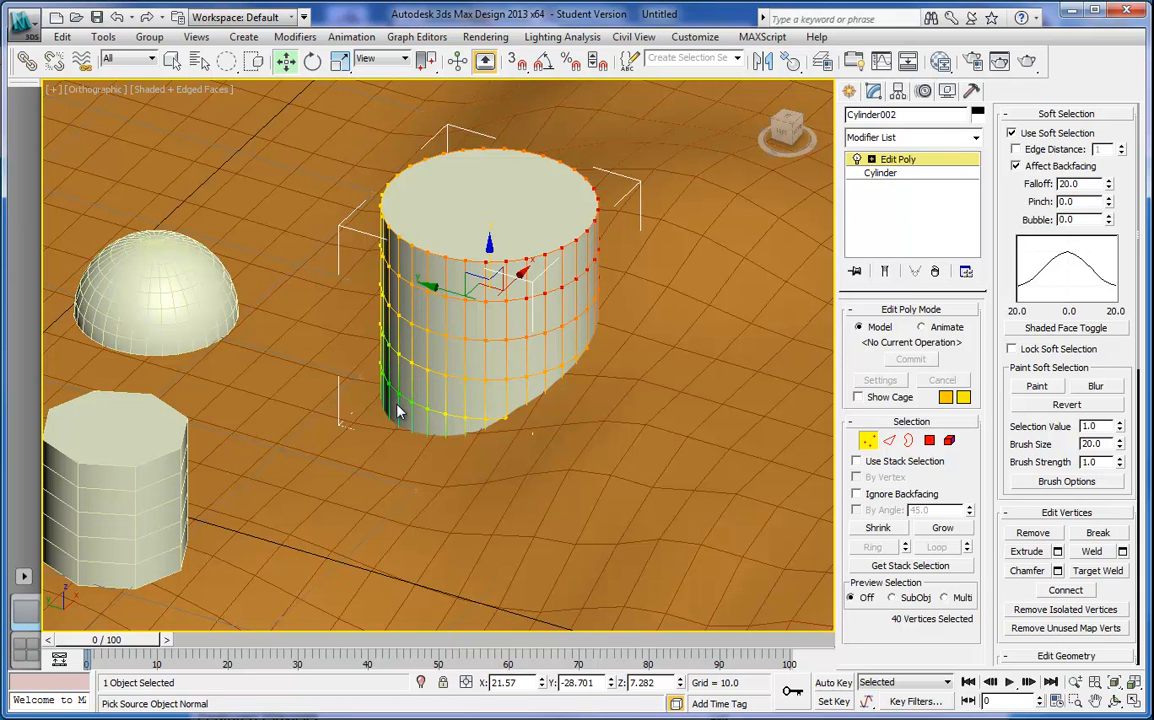
{"action": "middle_click_drag", "start_coordinate": [449, 413], "coordinate": [507, 381]}
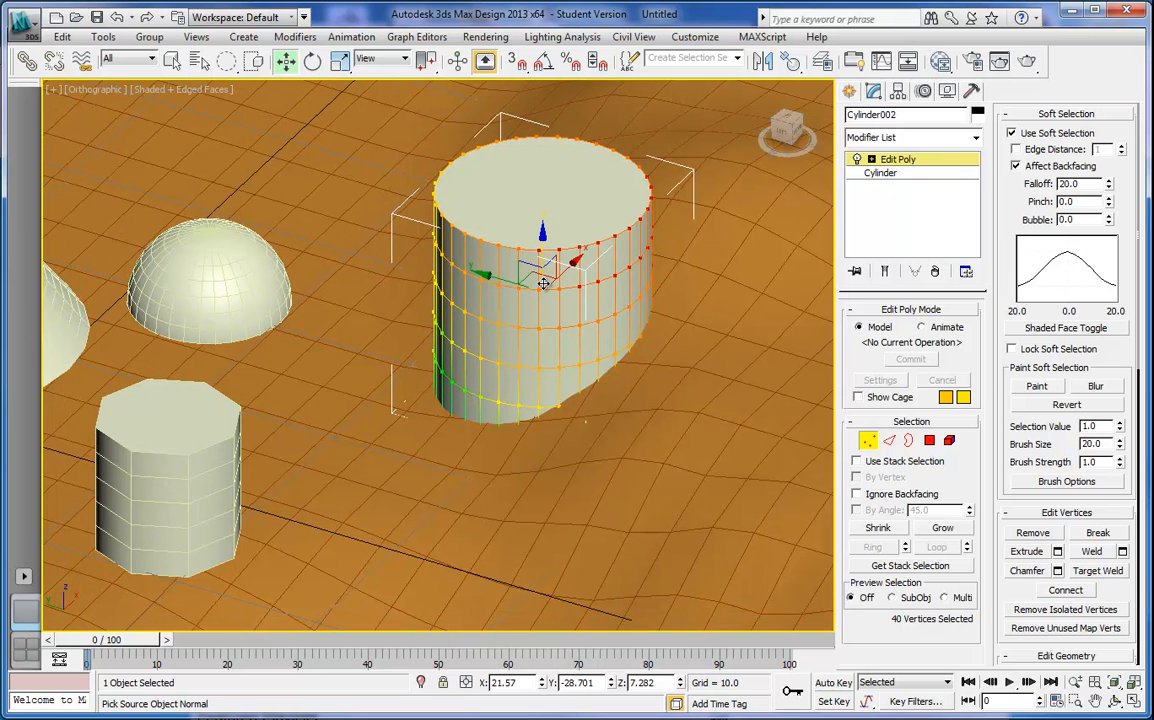
Move the selected cylinder vertices about 8 units in the negative Y direction and inspect the stretched shape from several angles
{"action": "left_click_drag", "start_coordinate": [506, 284], "coordinate": [649, 332]}
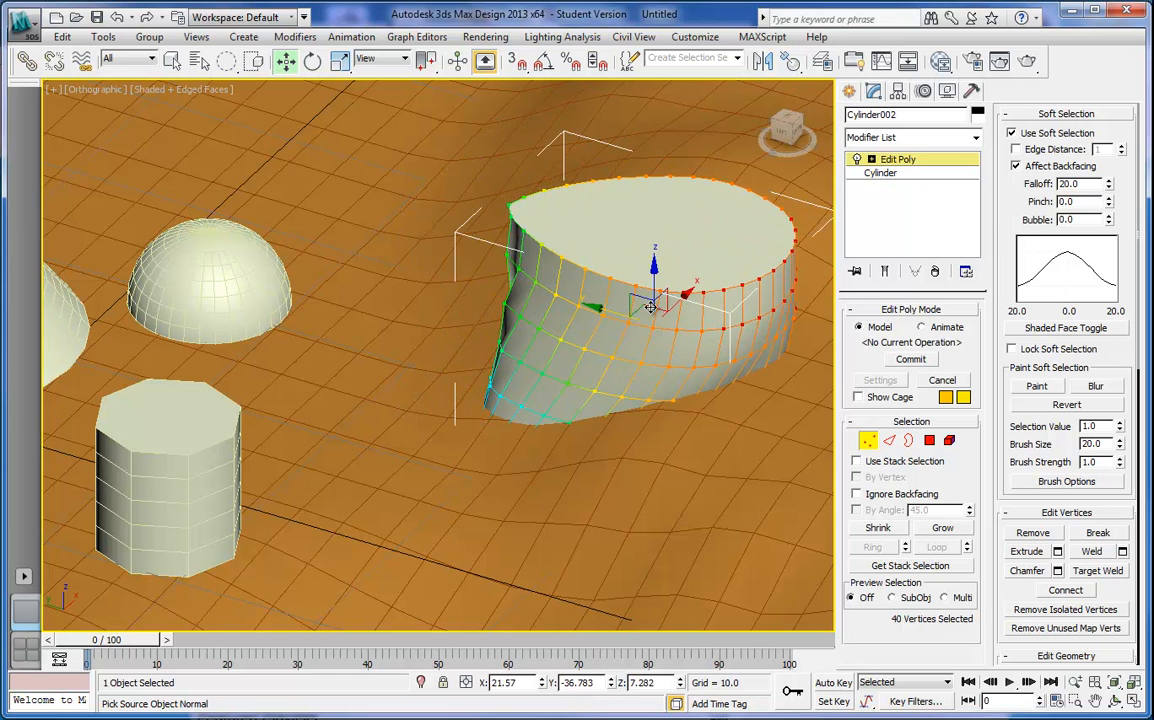
{"action": "left_click_drag", "start_coordinate": [773, 129], "coordinate": [692, 160]}
{"action": "middle_click_drag", "start_coordinate": [240, 378], "coordinate": [541, 44]}
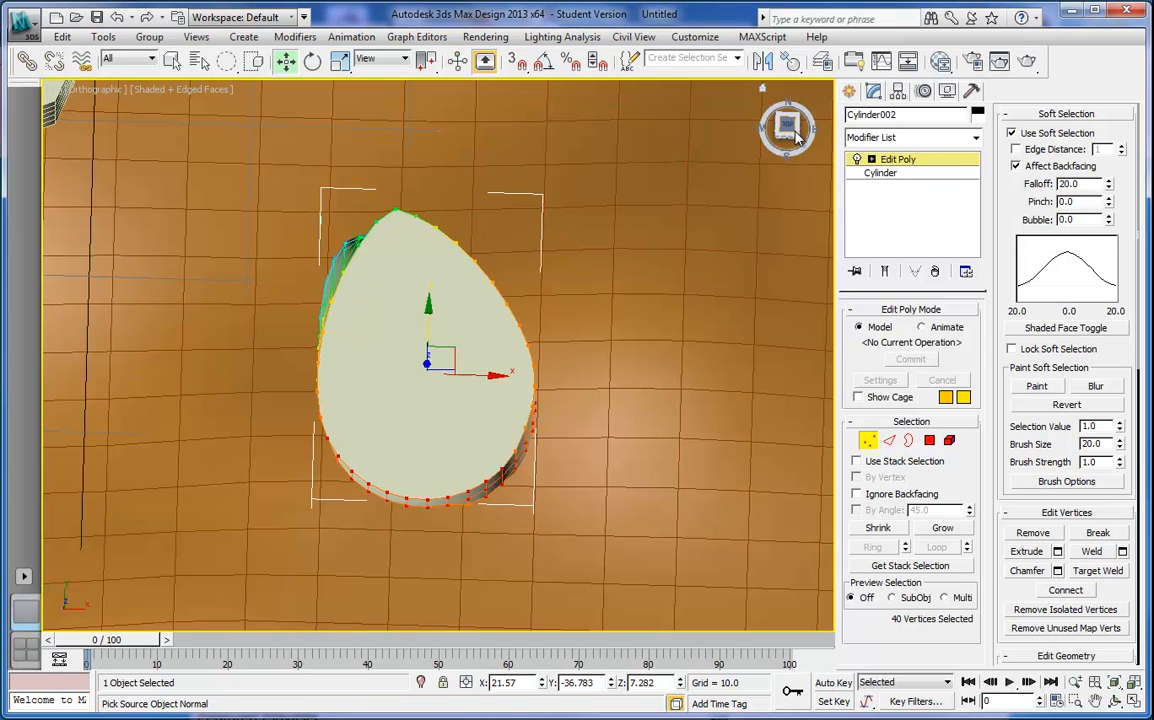
{"action": "left_click_drag", "start_coordinate": [787, 127], "coordinate": [815, 88]}
{"action": "middle_click_drag", "start_coordinate": [305, 219], "coordinate": [303, 552]}
{"action": "left_click_drag", "start_coordinate": [785, 137], "coordinate": [702, 245]}
{"action": "middle_click_drag", "start_coordinate": [647, 297], "coordinate": [598, 262]}
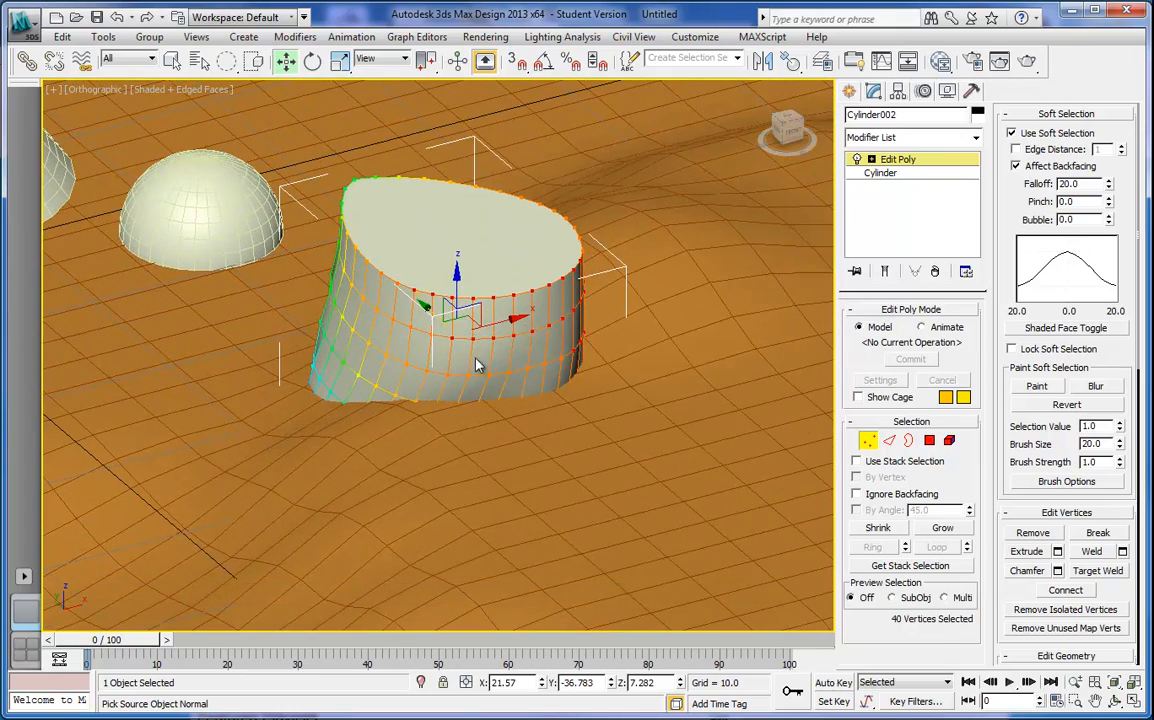
Pull the selected vertices further outward while reducing the falloff to 2.772, and finish by turning off soft selection and vertex editing
{"action": "left_click_drag", "start_coordinate": [1108, 184], "coordinate": [1115, 251]}
{"action": "left_click_drag", "start_coordinate": [514, 288], "coordinate": [548, 322]}
{"action": "left_click_drag", "start_coordinate": [1112, 197], "coordinate": [1104, 222]}
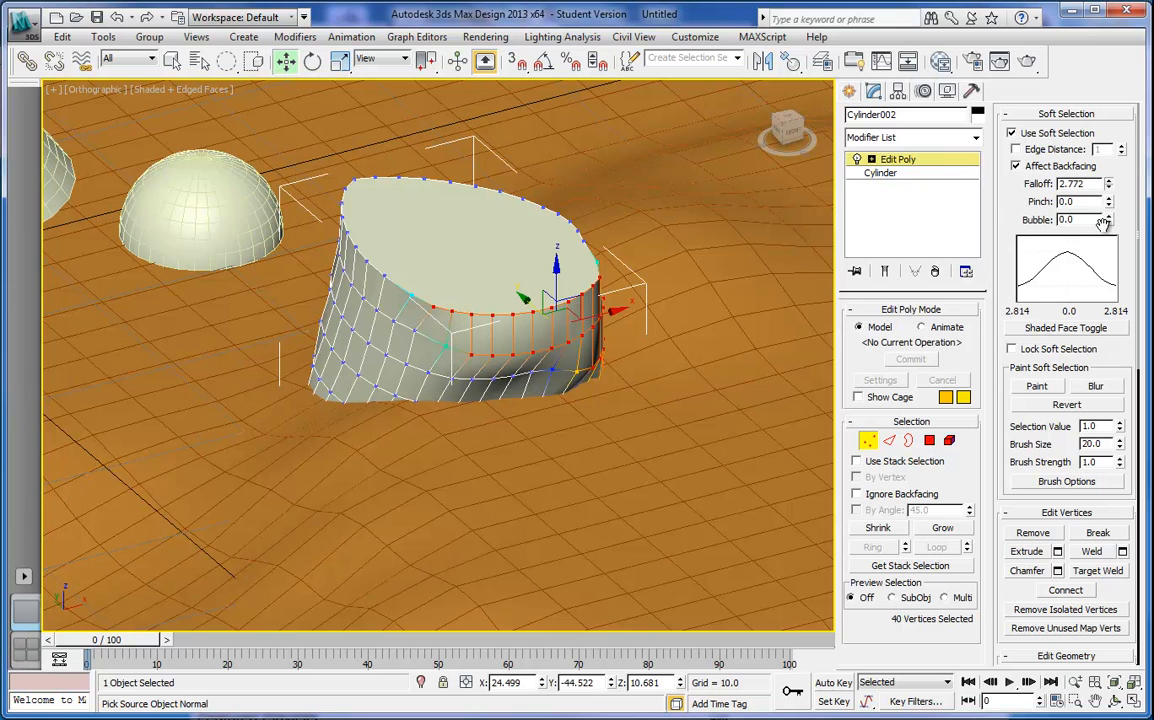
{"action": "left_click_drag", "start_coordinate": [530, 303], "coordinate": [550, 316]}
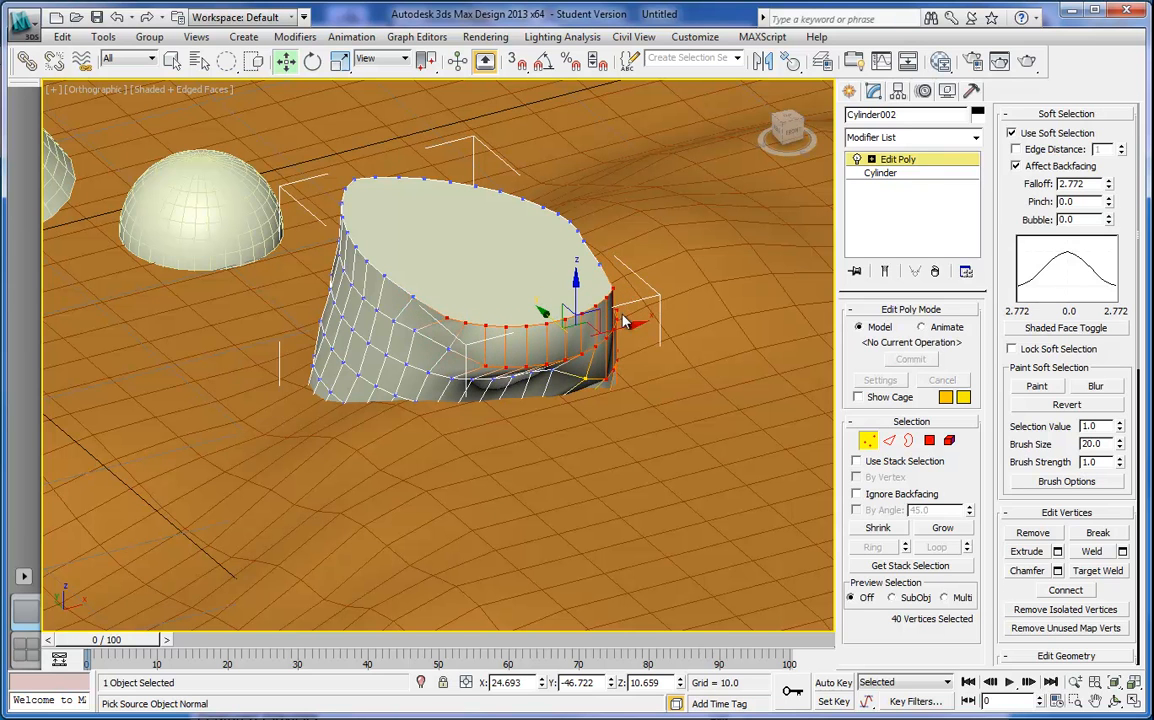
{"action": "left_click_drag", "start_coordinate": [625, 326], "coordinate": [646, 321]}
{"action": "middle_click_drag", "start_coordinate": [445, 396], "coordinate": [464, 402]}
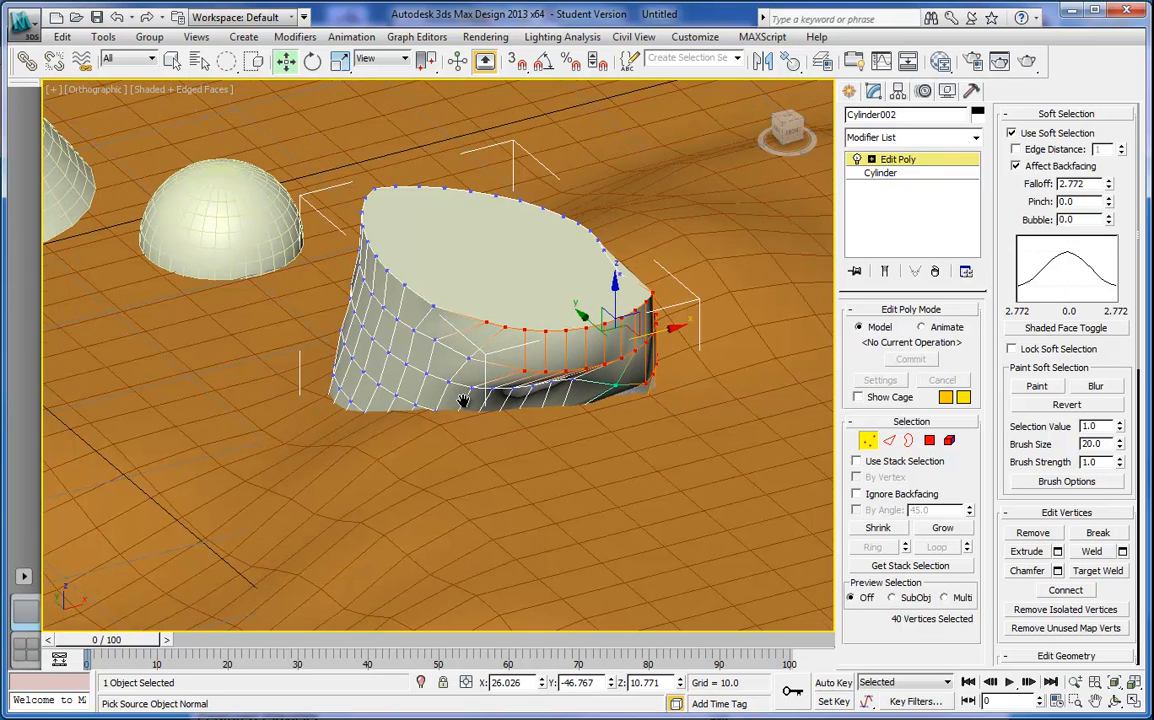
{"action": "left_click", "coordinate": [1011, 133]}
{"action": "left_click", "coordinate": [896, 160]}
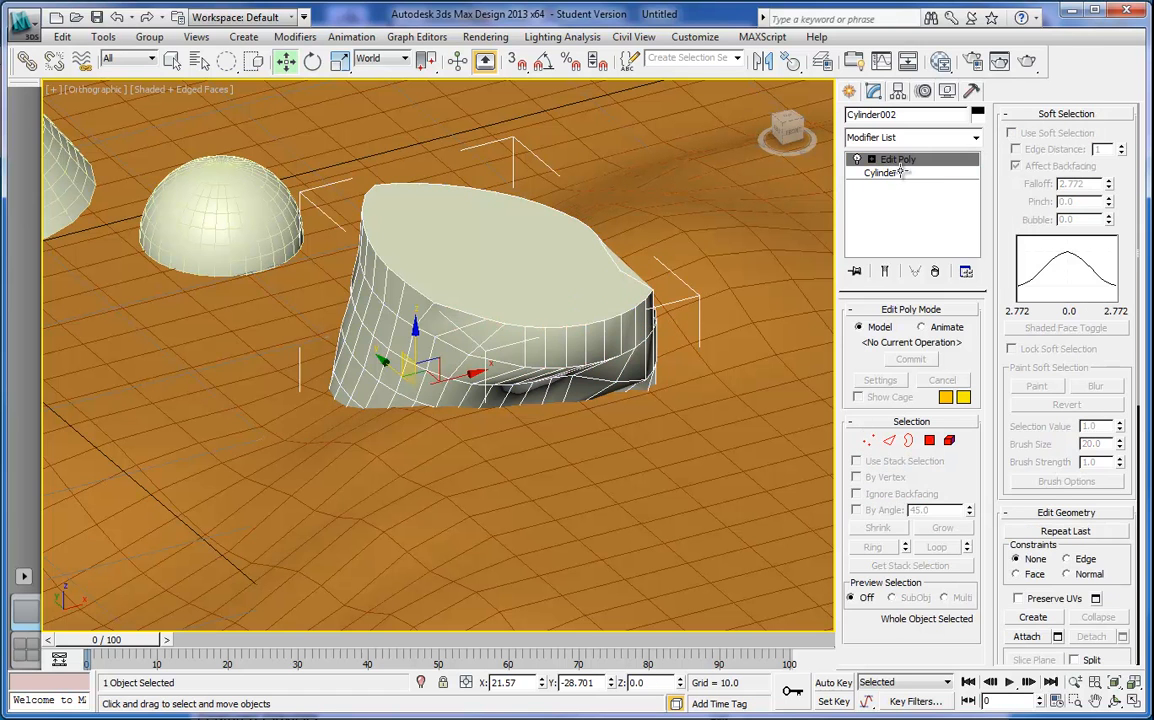
Turn off the edged faces display and look over the shaded terrain and deformed cylinder from the side of the small boxes
{"action": "left_click_drag", "start_coordinate": [784, 134], "coordinate": [30, 132]}
{"action": "middle_click_drag", "start_coordinate": [501, 265], "coordinate": [472, 367]}
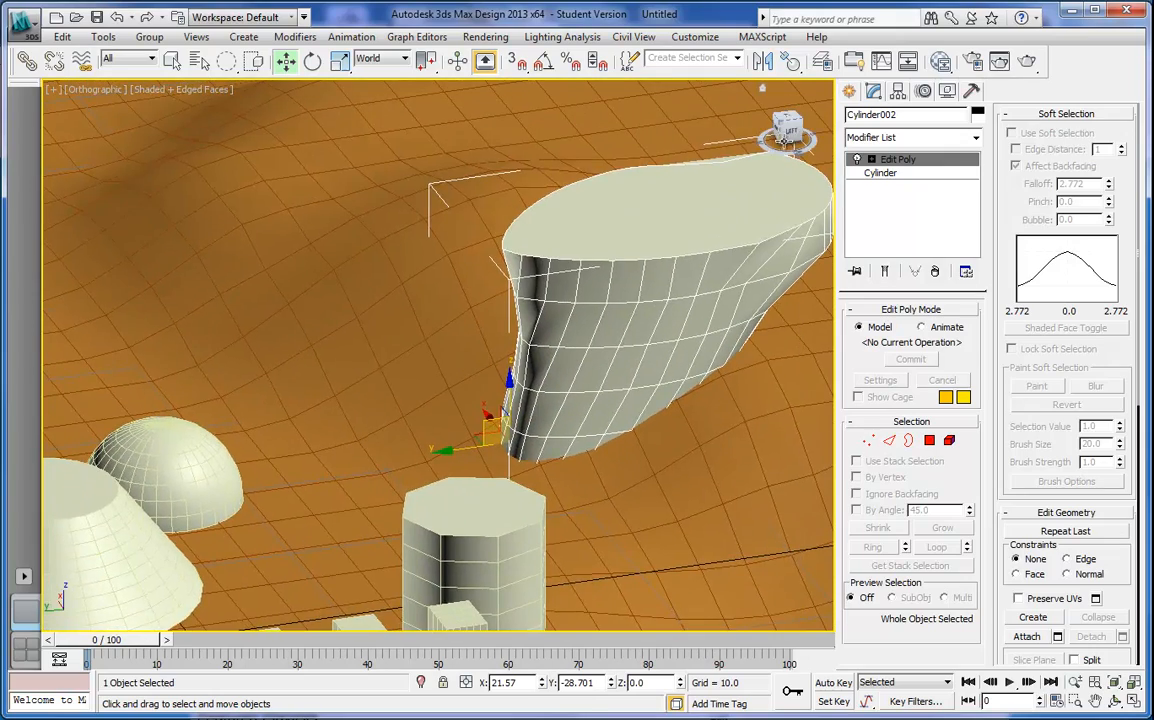
{"action": "left_click_drag", "start_coordinate": [787, 133], "coordinate": [814, 112]}
{"action": "middle_click_drag", "start_coordinate": [384, 482], "coordinate": [400, 407]}
{"action": "middle_click_drag", "start_coordinate": [248, 324], "coordinate": [335, 288]}
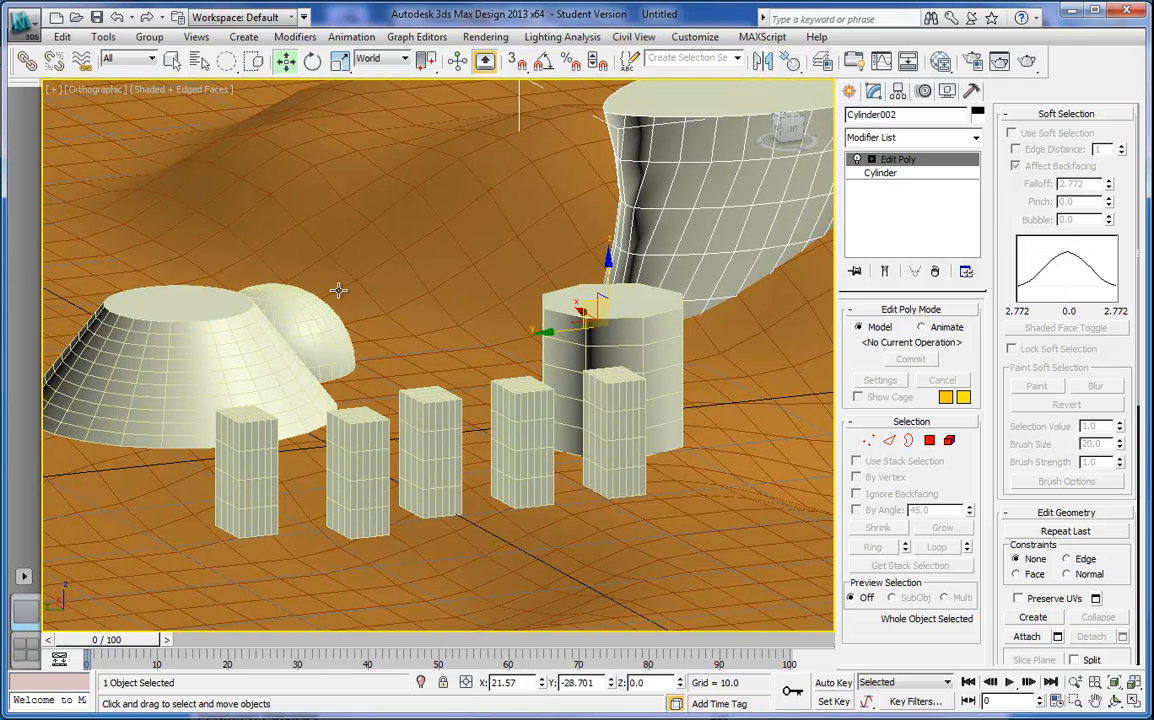
{"action": "key", "text": "F4"}
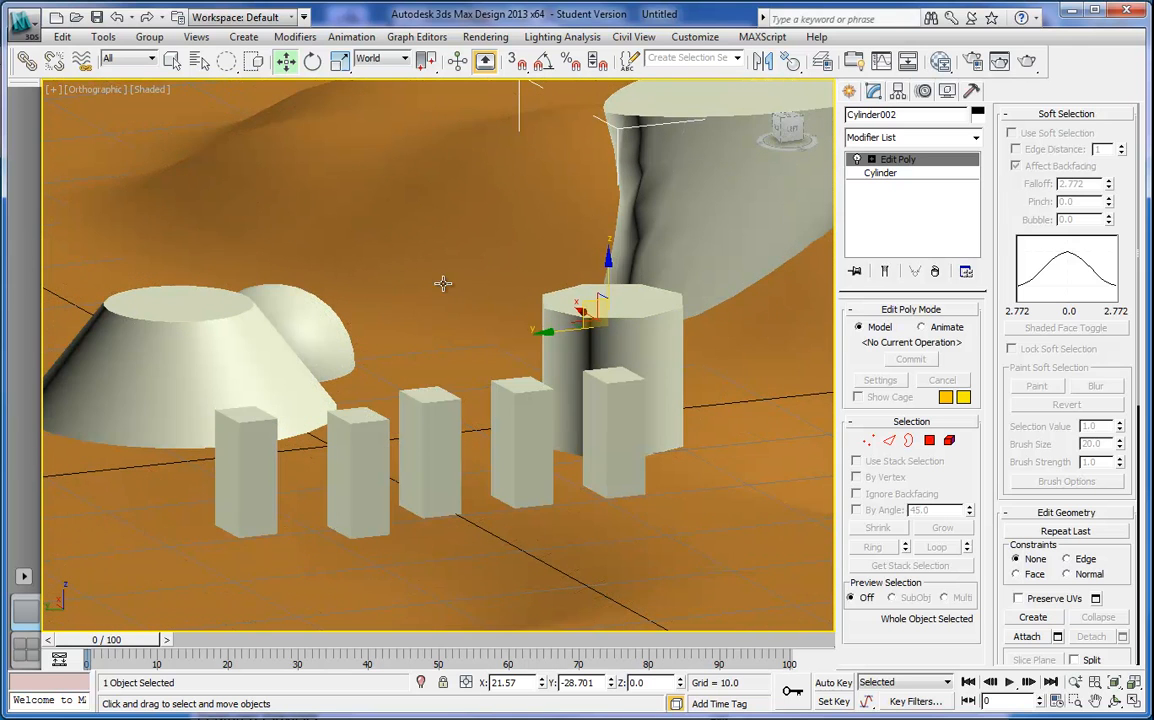
{"action": "middle_click_drag", "start_coordinate": [641, 364], "coordinate": [523, 344]}
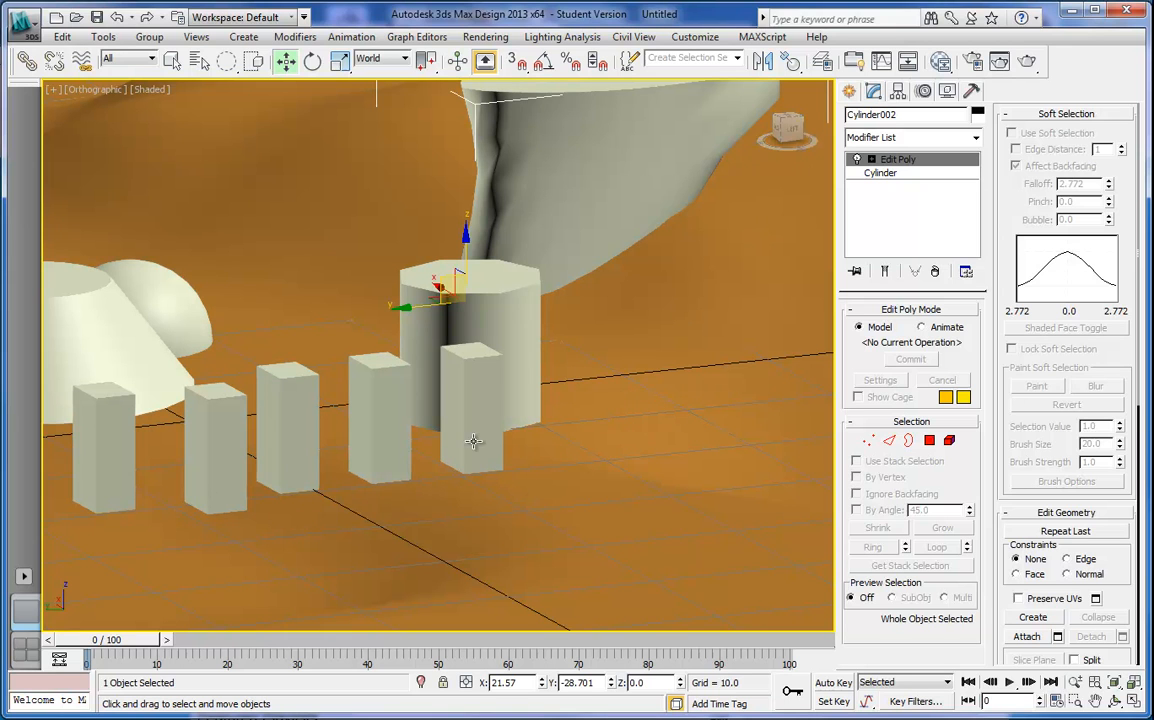
{"action": "middle_click_drag", "start_coordinate": [621, 435], "coordinate": [578, 433]}
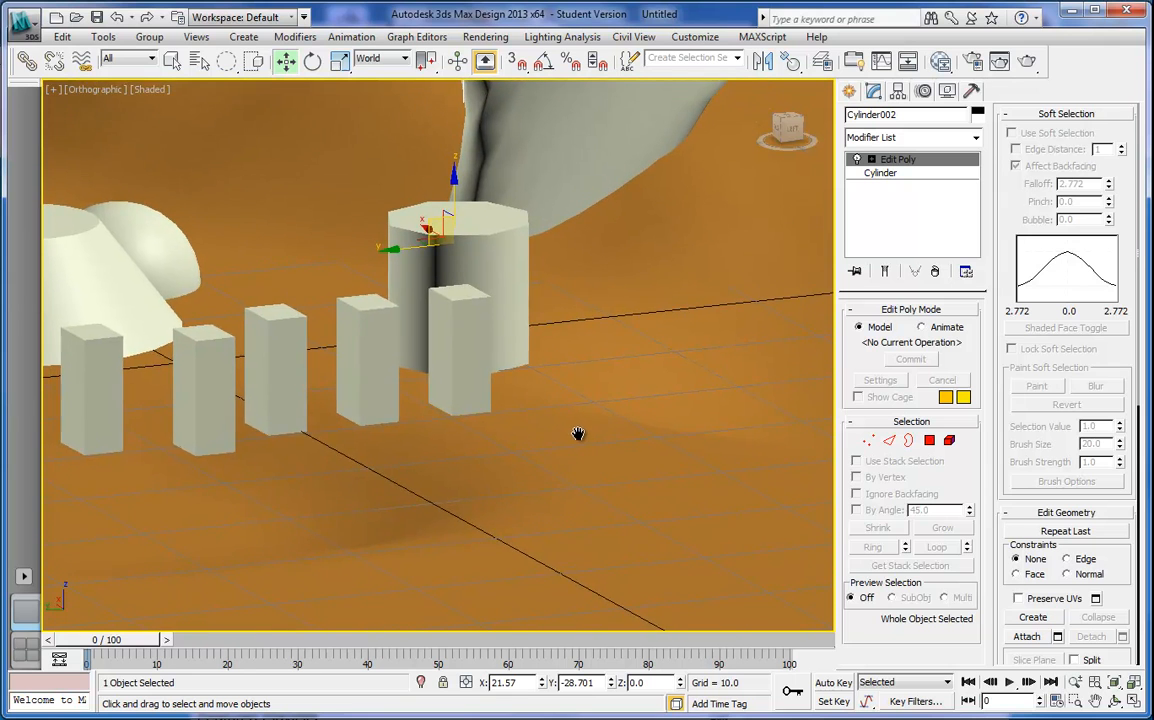
{"action": "scroll", "coordinate": [570, 433], "scroll_direction": "down", "scroll_amount": 2}
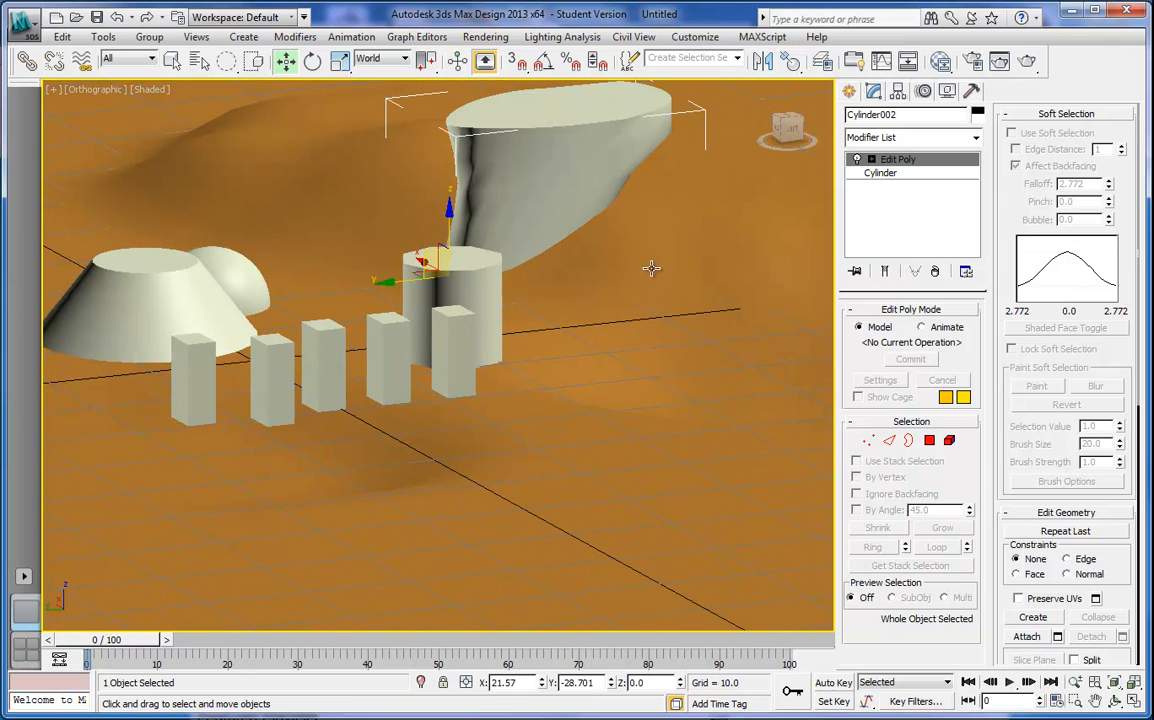
{"action": "middle_click_drag", "start_coordinate": [566, 433], "coordinate": [510, 517]}
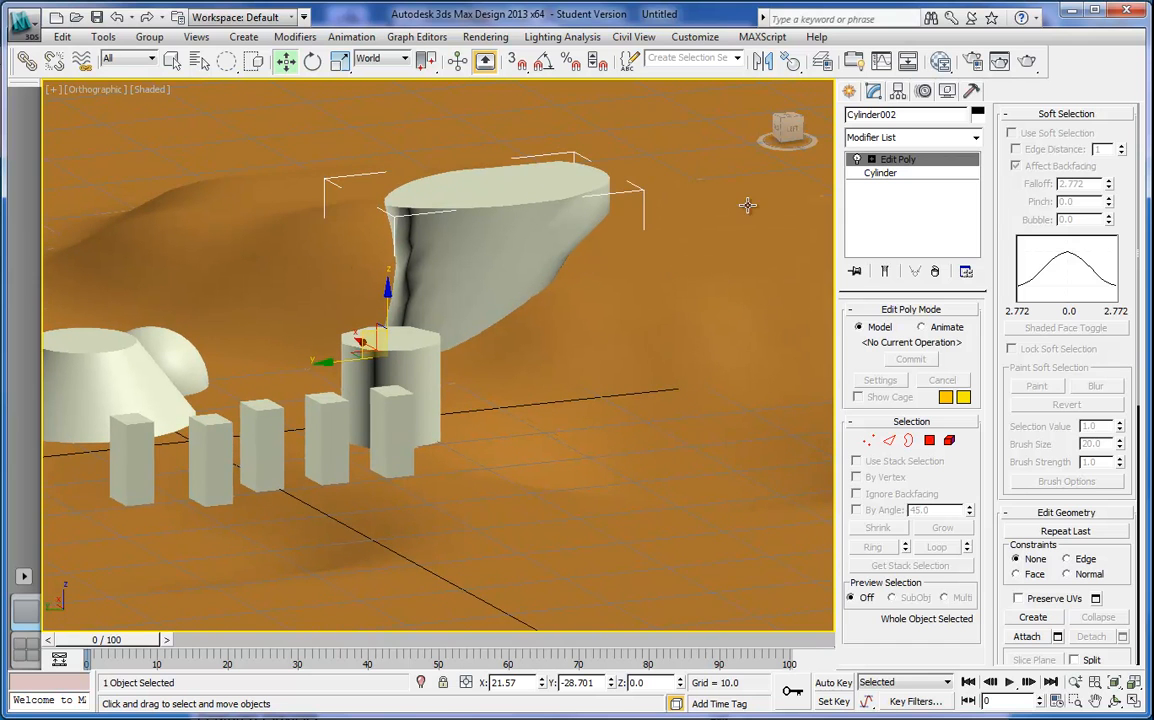
Examine the deformed large cylinder, the surrounding primitives and the sculpted terrain from the back and from the left side
{"action": "left_click_drag", "start_coordinate": [785, 128], "coordinate": [100, 126]}
{"action": "middle_click_drag", "start_coordinate": [313, 365], "coordinate": [388, 395]}
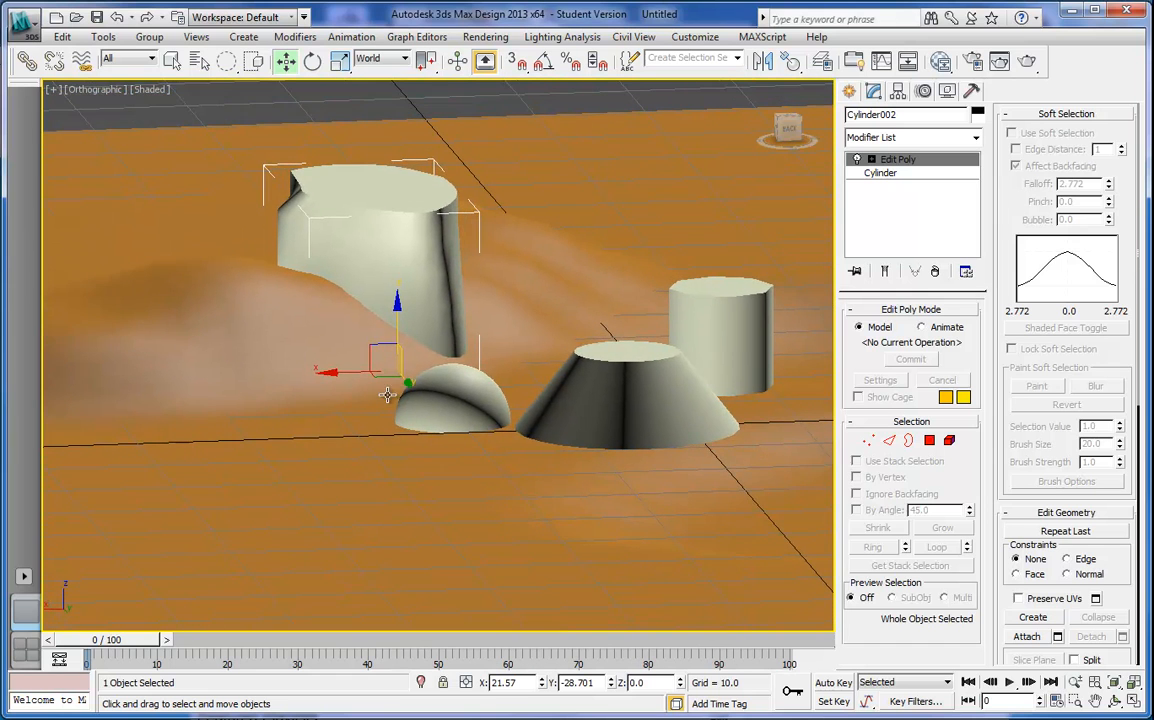
{"action": "scroll", "coordinate": [455, 315], "scroll_direction": "up", "scroll_amount": 3}
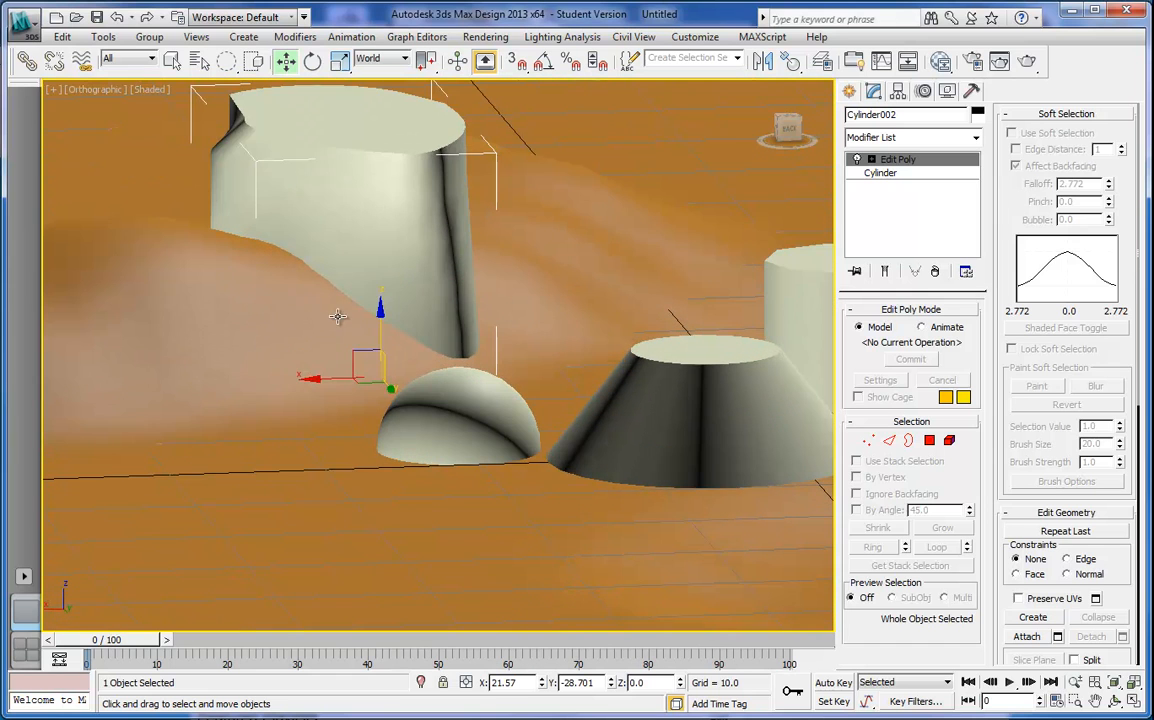
{"action": "scroll", "coordinate": [335, 316], "scroll_direction": "down", "scroll_amount": 2}
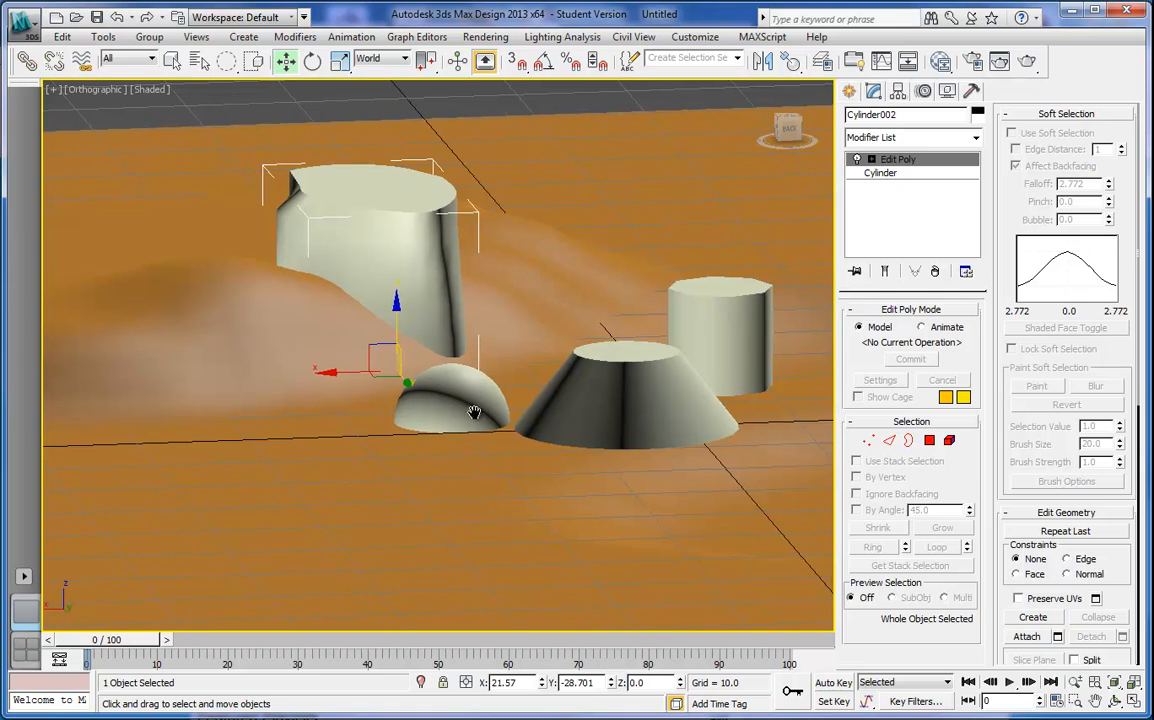
{"action": "middle_click_drag", "start_coordinate": [475, 412], "coordinate": [432, 422]}
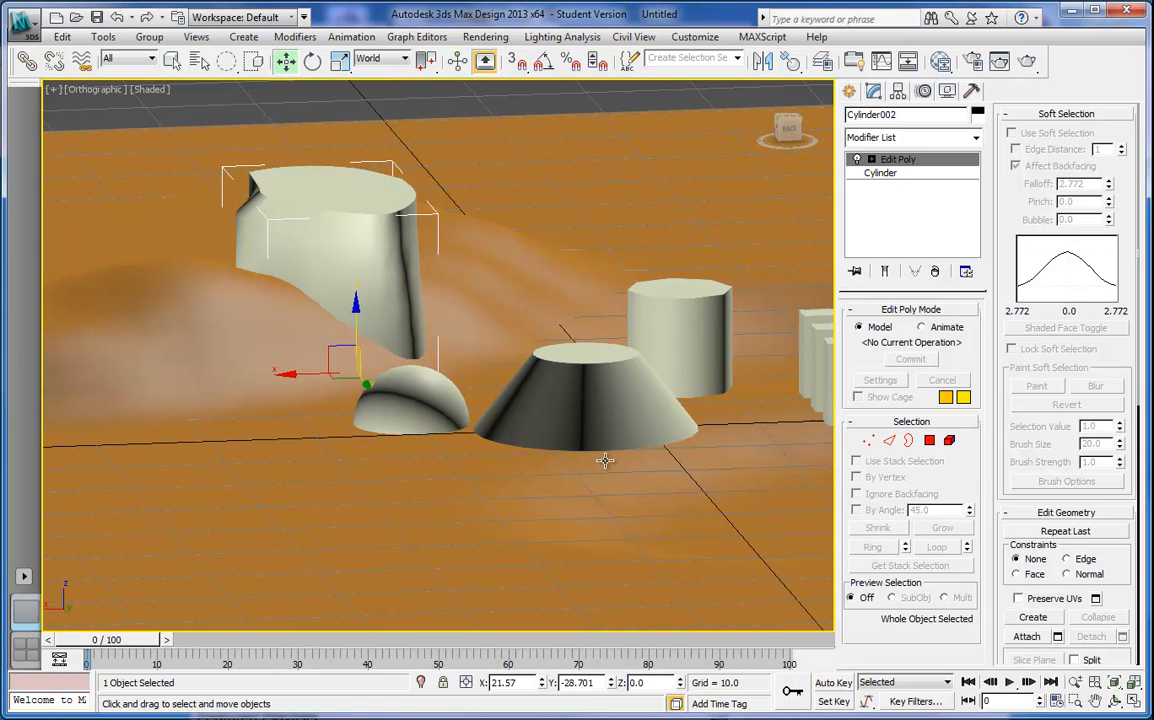
{"action": "left_click_drag", "start_coordinate": [800, 131], "coordinate": [510, 226]}
{"action": "middle_click_drag", "start_coordinate": [487, 304], "coordinate": [541, 248]}
{"action": "scroll", "coordinate": [320, 387], "scroll_direction": "up", "scroll_amount": 2}
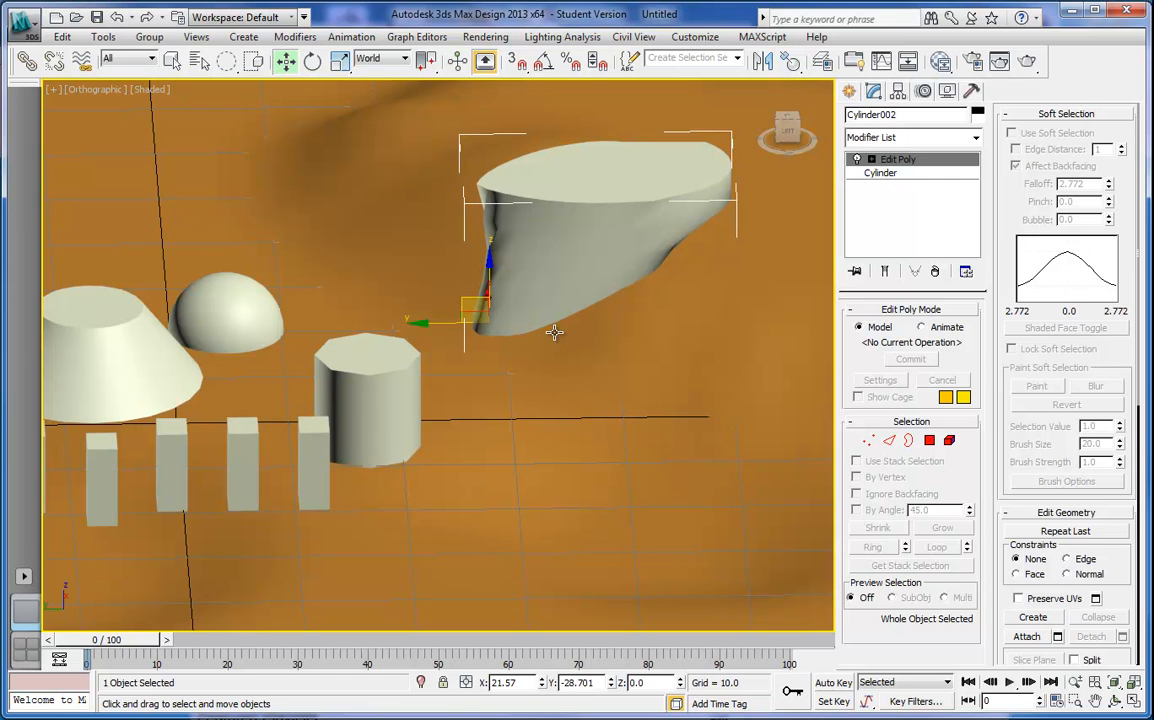
{"action": "middle_click_drag", "start_coordinate": [557, 447], "coordinate": [521, 428]}
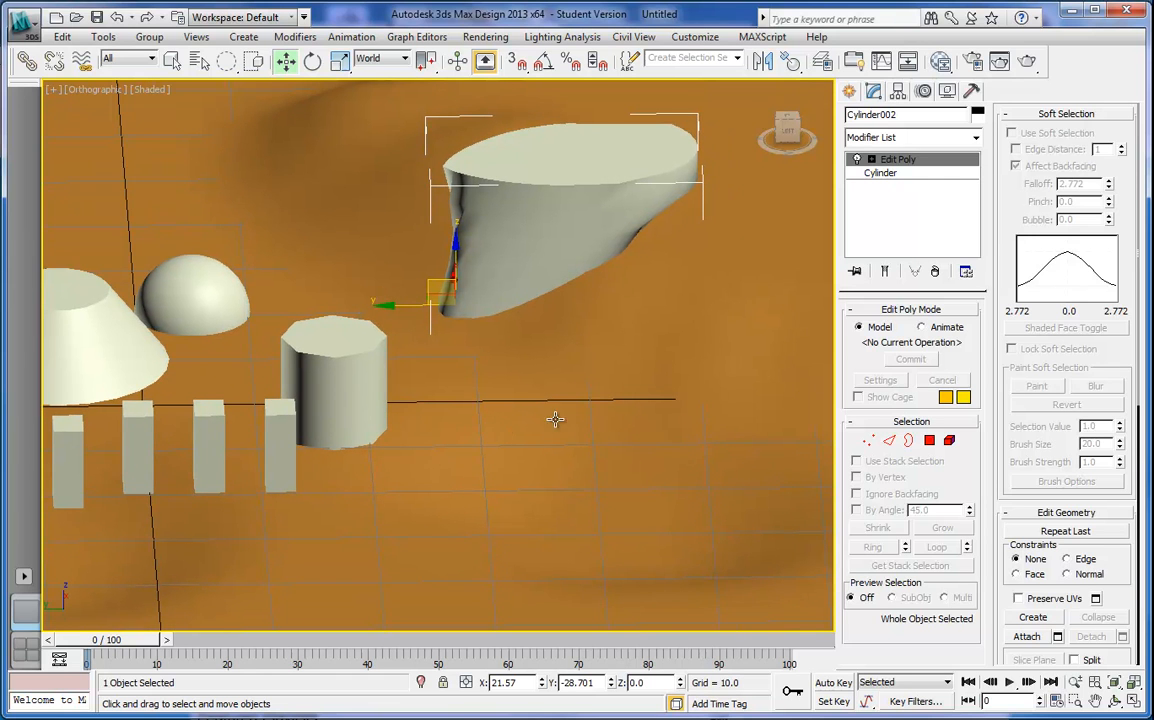